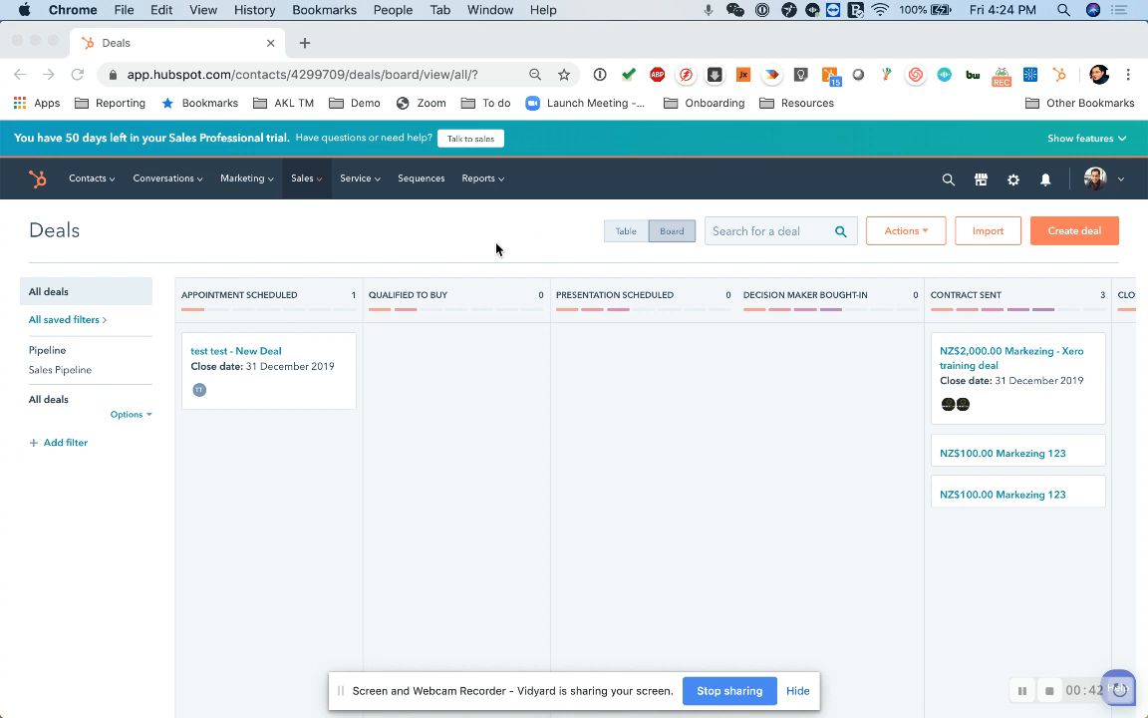
Open the Deals board from the Sales menu to view the Sales Pipeline stages.
mouse_move(310, 195)
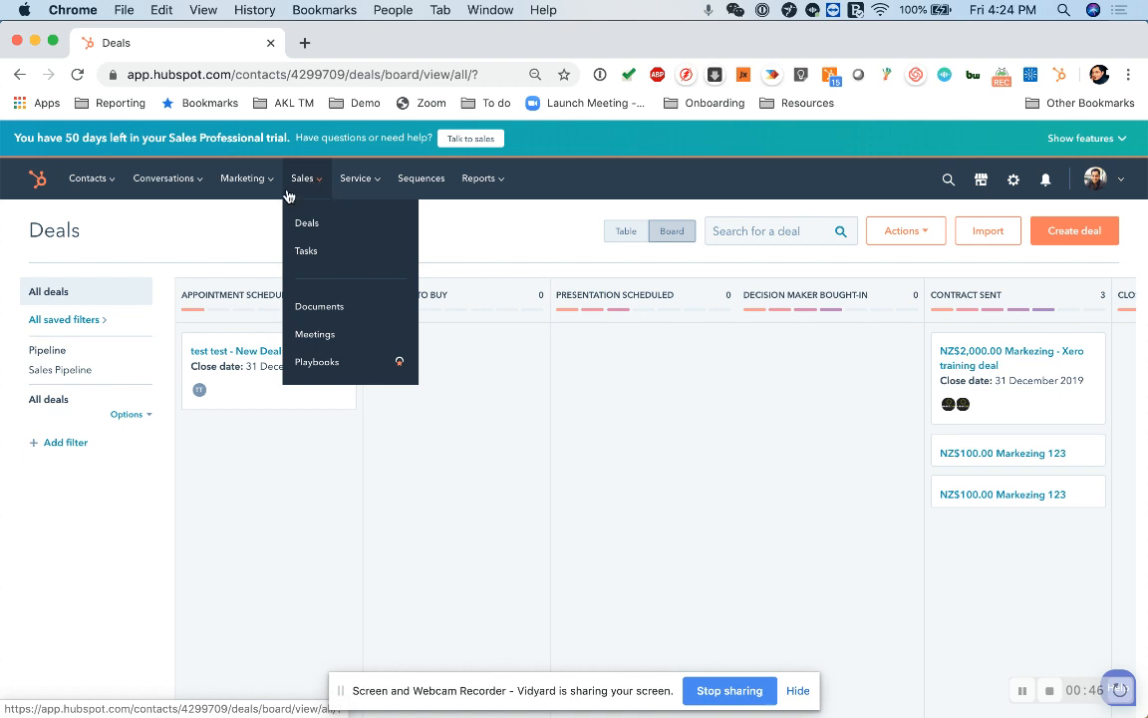
left_click(311, 225)
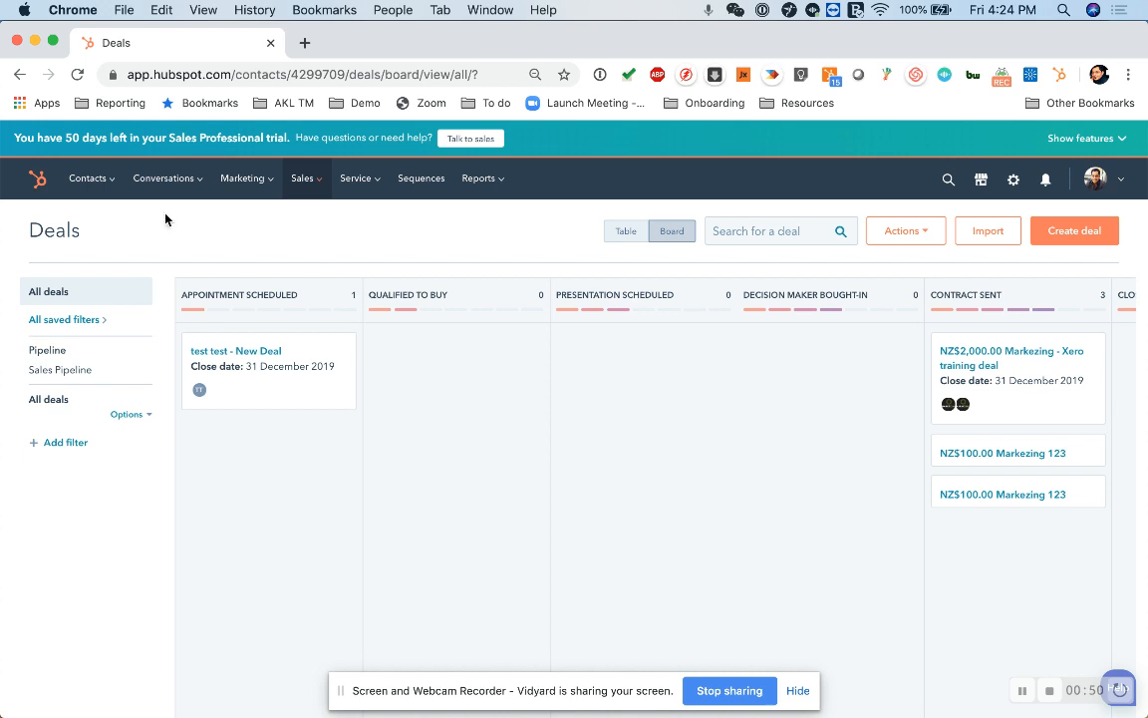
Create a deal named 'New deal won' and set its stage to Qualified to buy.
left_click(1080, 232)
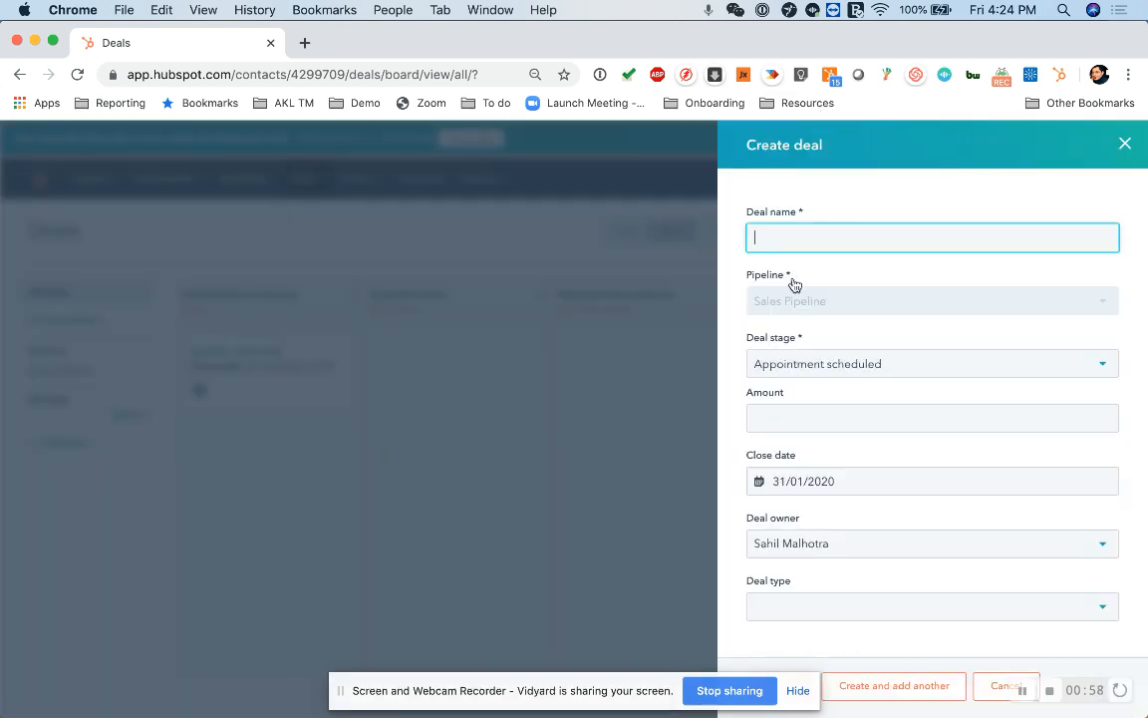
type("New deal won")
left_click(849, 366)
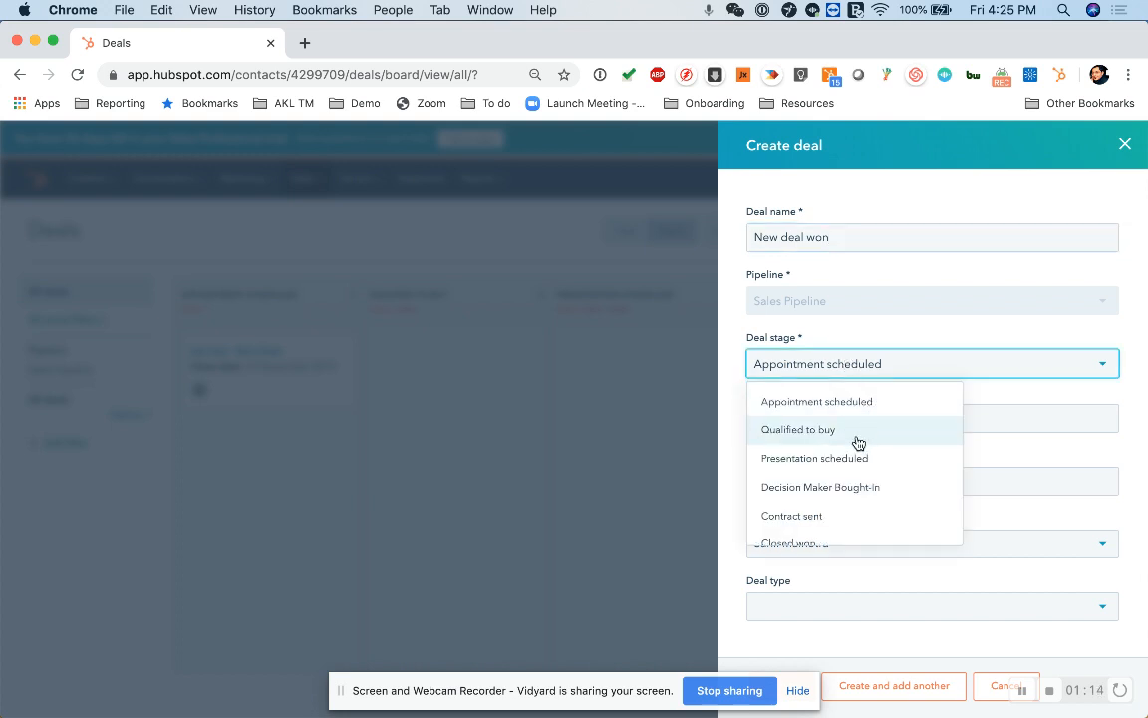
scroll(860, 442, "down", 1)
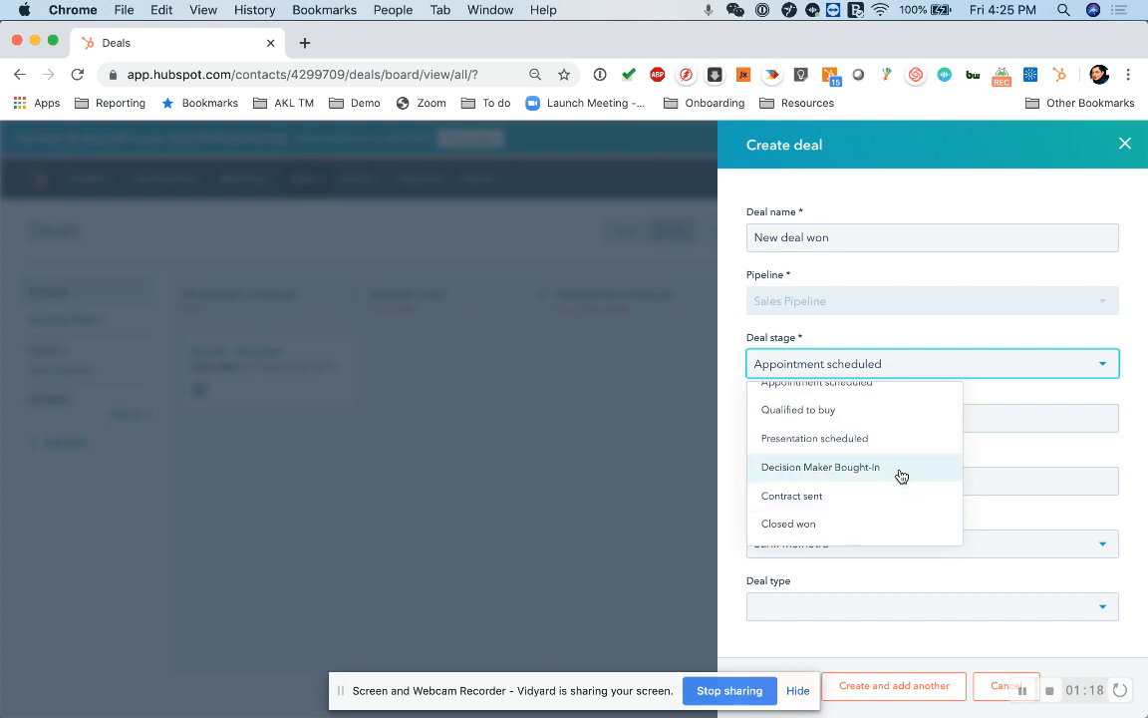
scroll(887, 481, "down", 1)
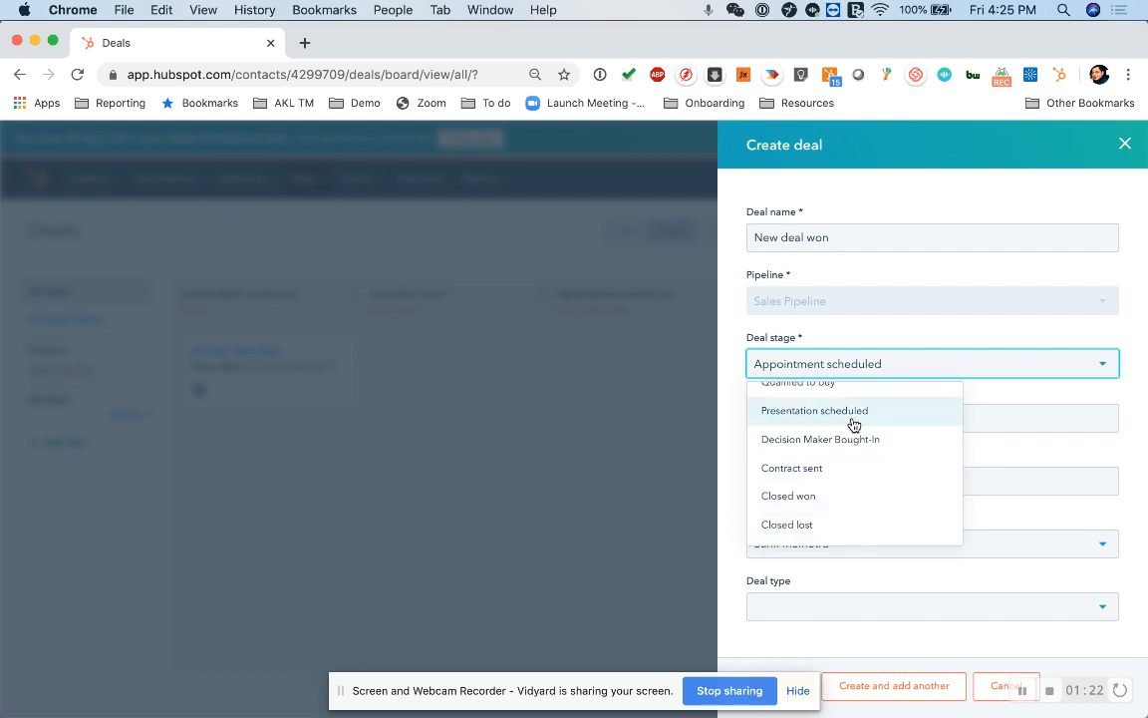
scroll(856, 426, "up", 2)
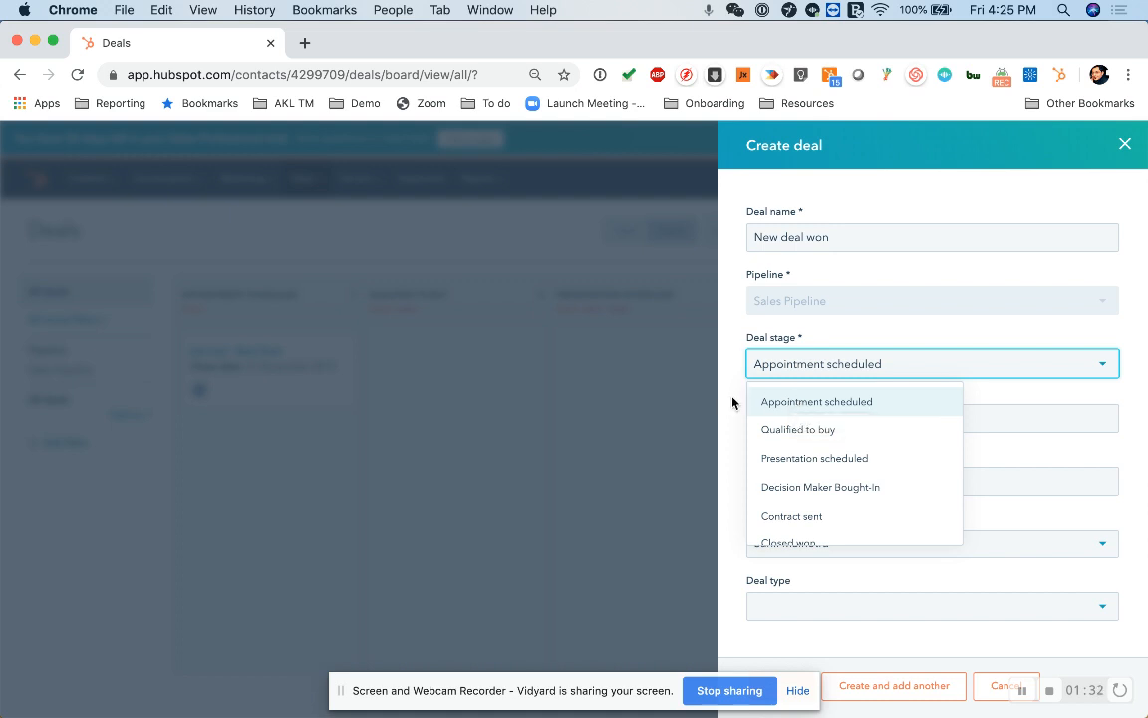
left_click(801, 438)
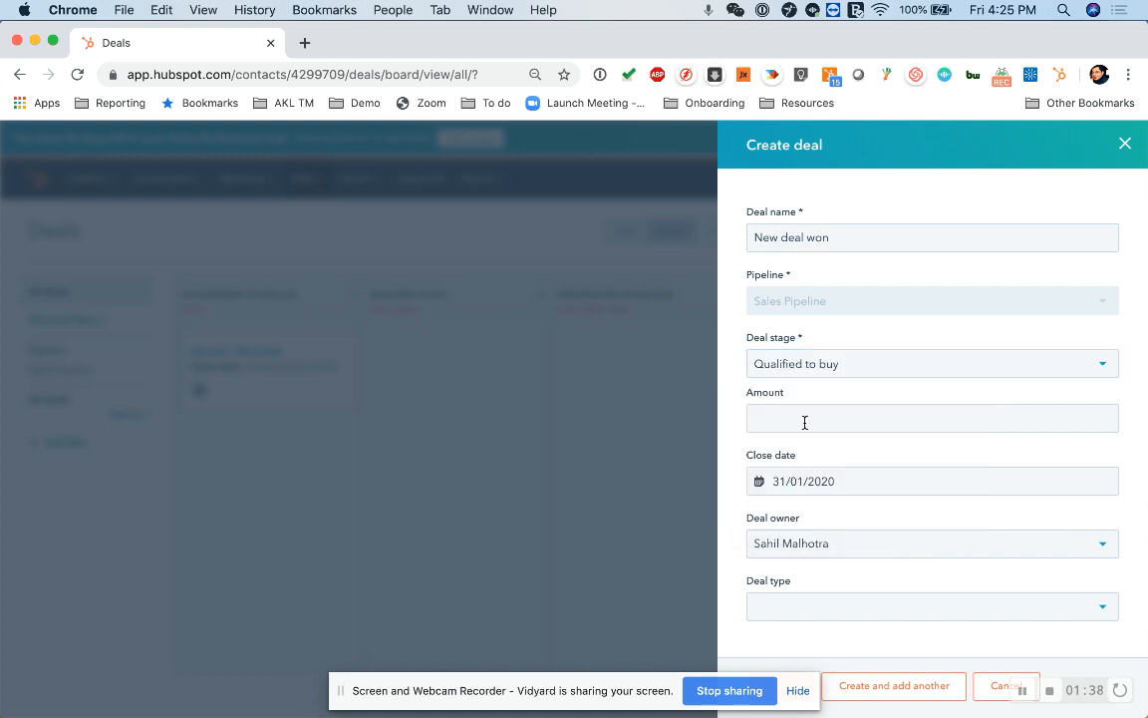
Enter an amount of 3000 and pick 24 January 2020 as the close date.
left_click(804, 422)
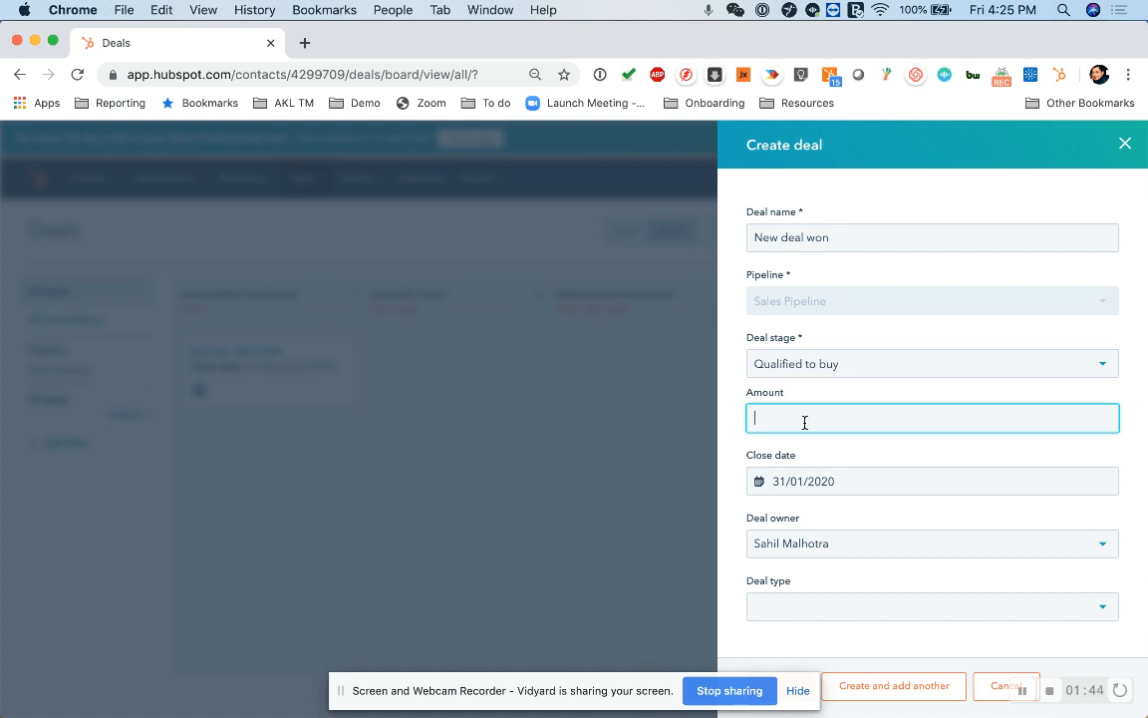
type("3000")
left_click(871, 482)
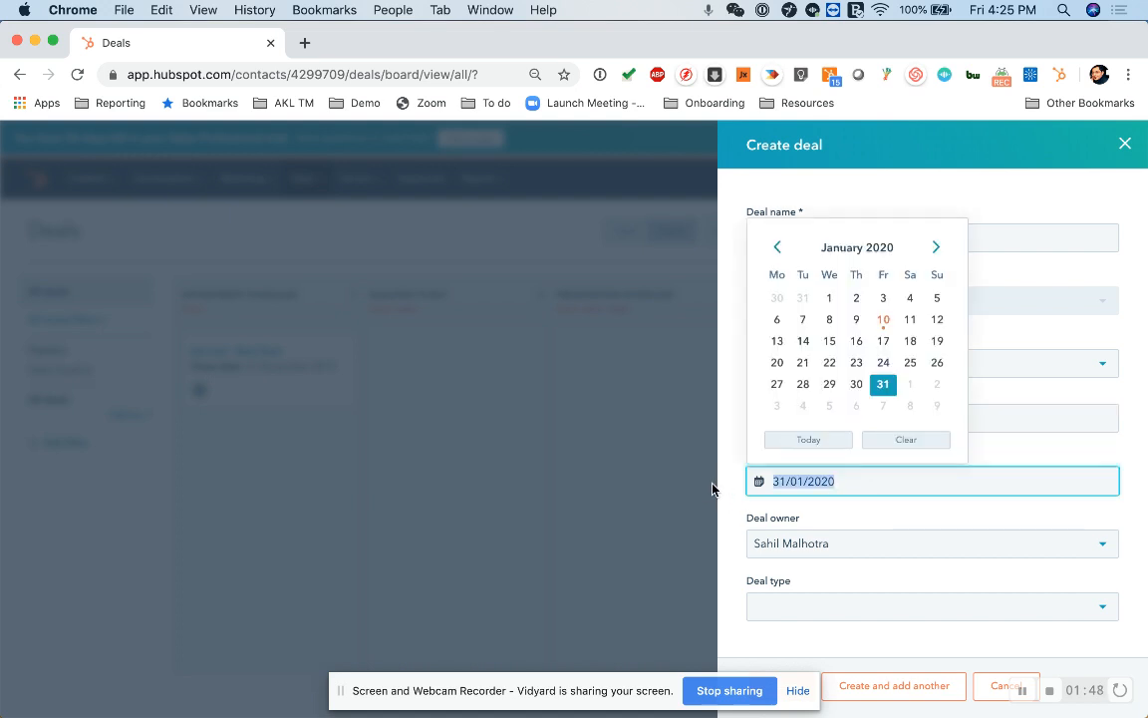
left_click(889, 365)
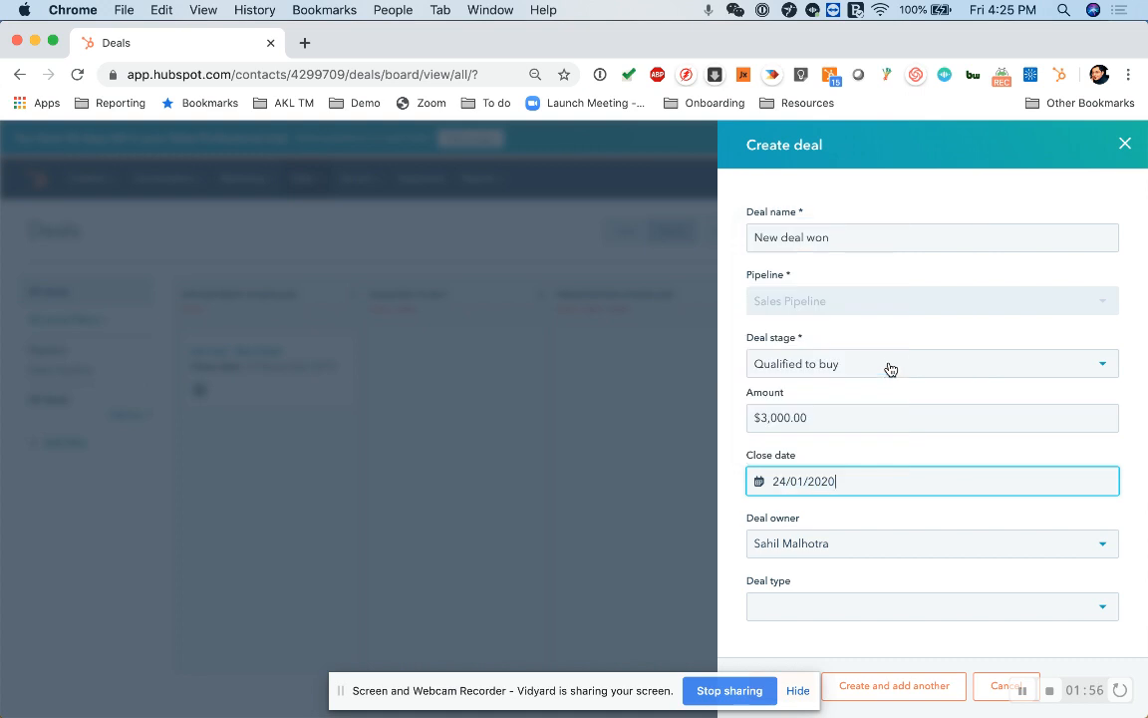
scroll(890, 369, "down", 5)
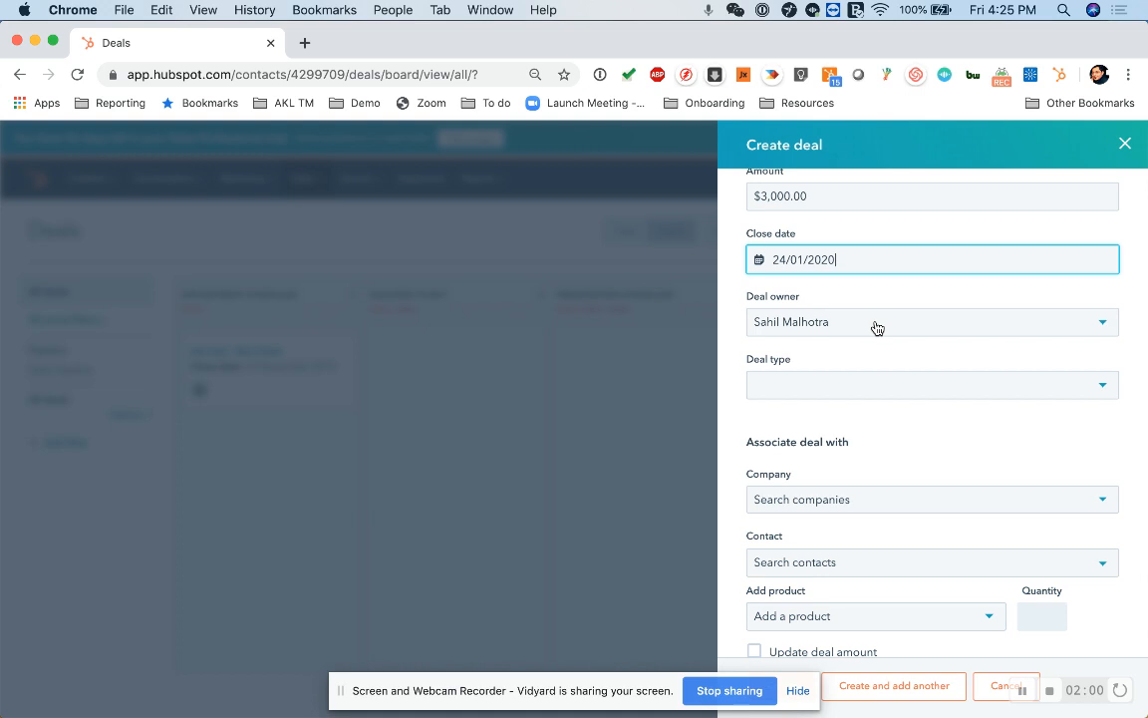
Keep the existing deal owner and set the deal type to New Business.
left_click(877, 328)
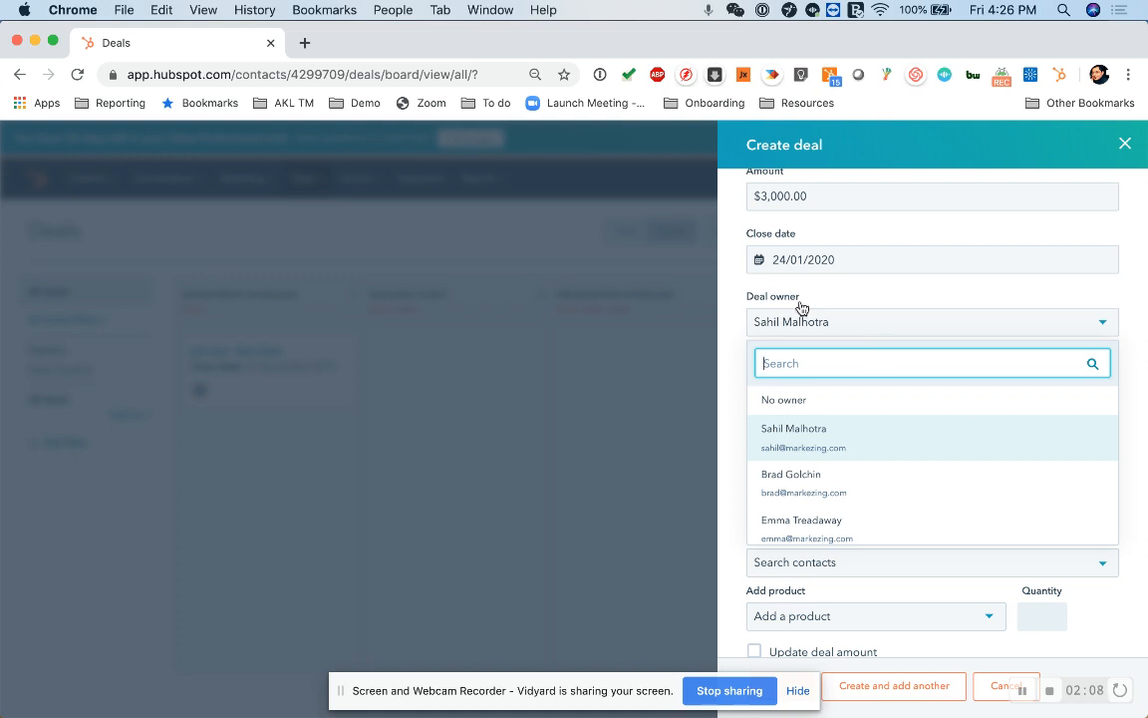
left_click(816, 438)
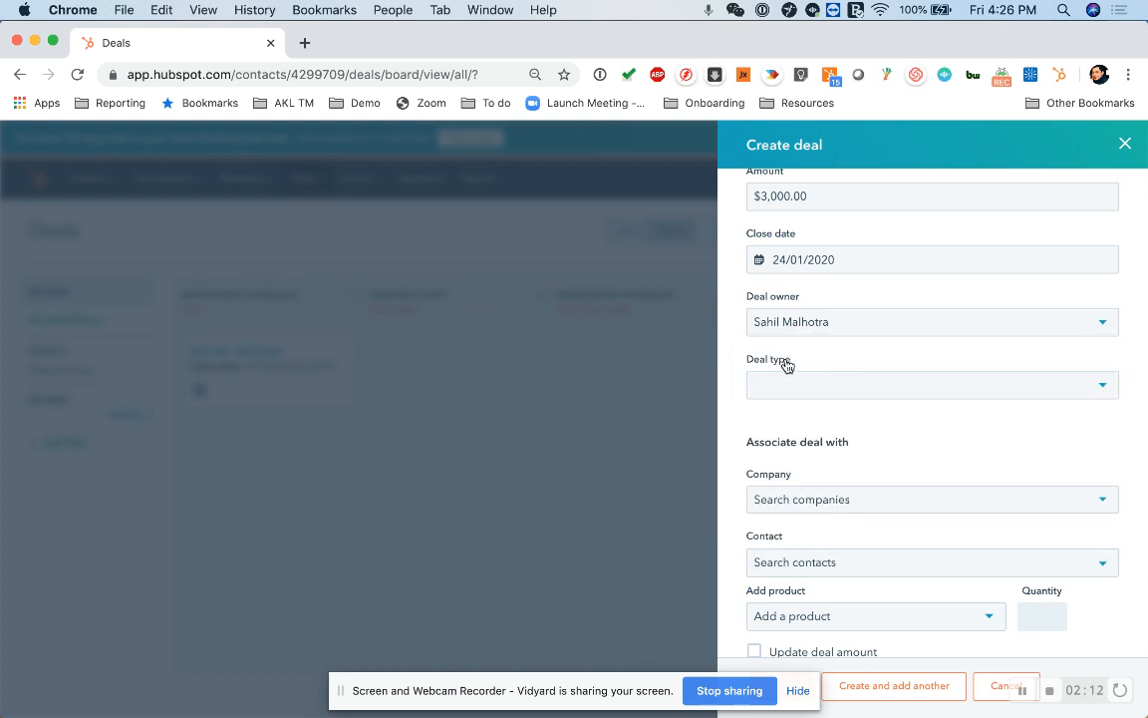
left_click(791, 389)
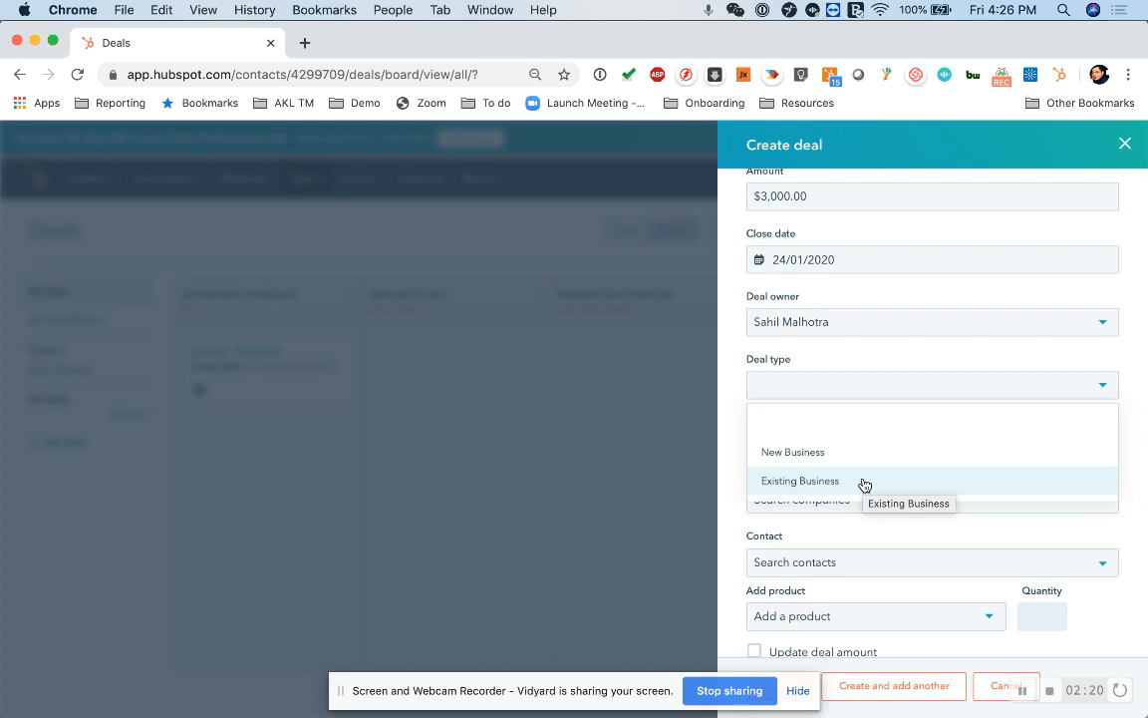
left_click(820, 454)
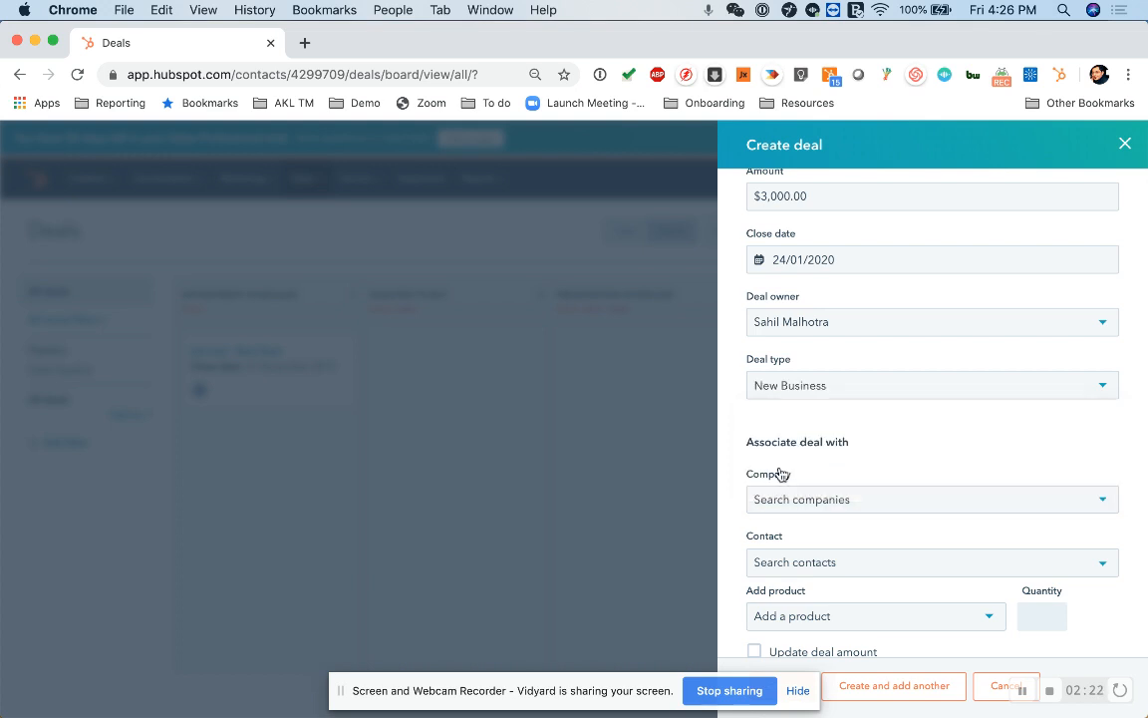
scroll(798, 488, "down", 3)
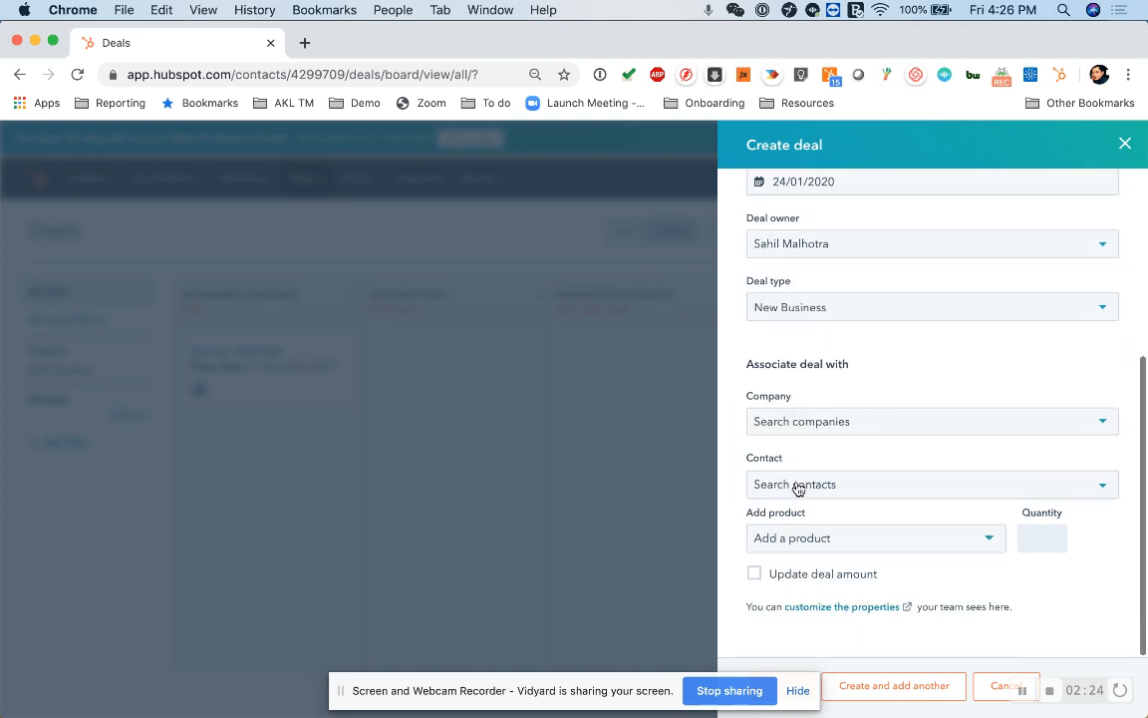
Link the deal to the Markezing company and its matching contact.
left_click(800, 421)
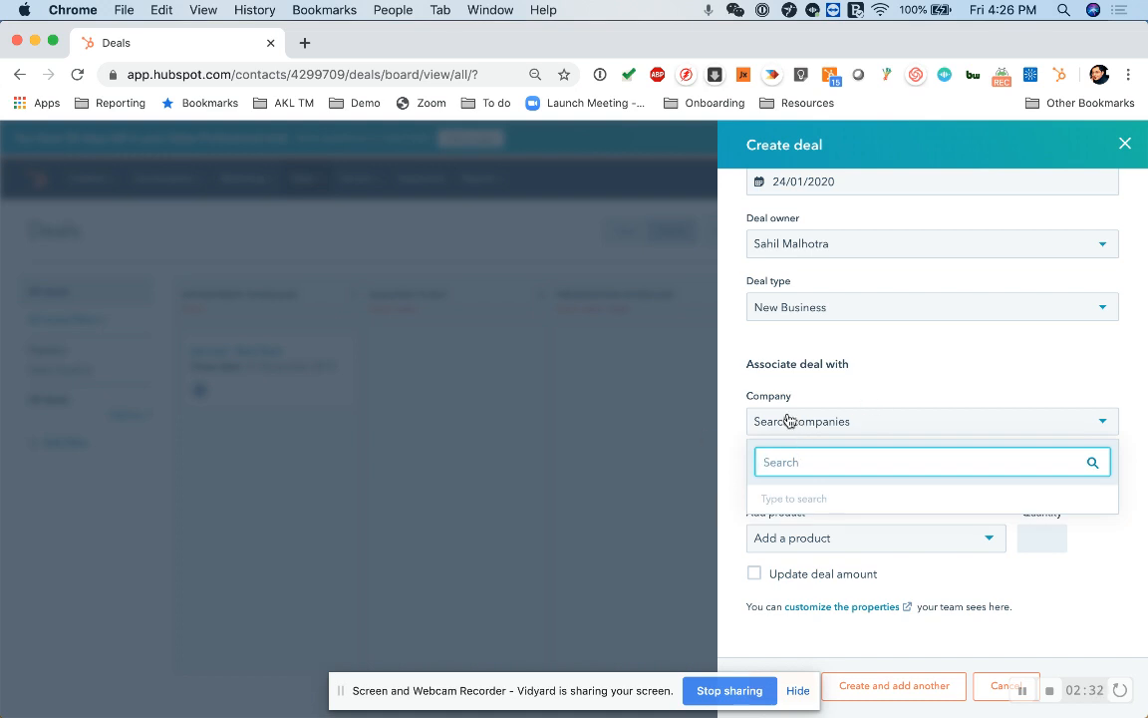
left_click(731, 389)
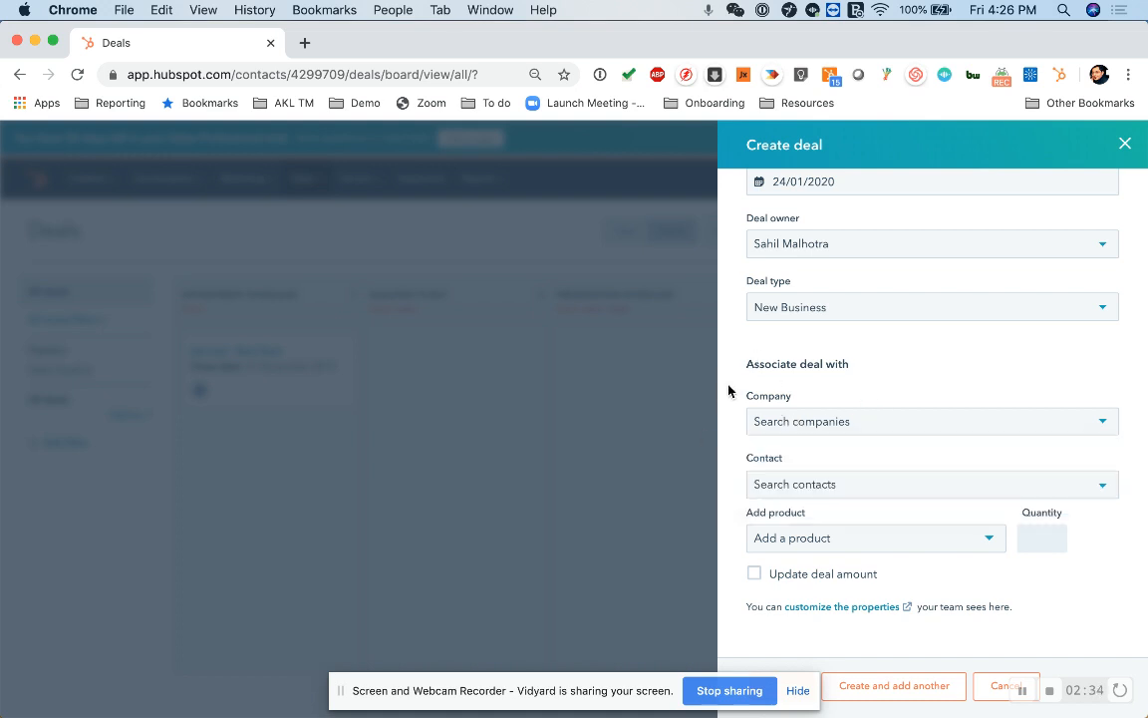
left_click(815, 483)
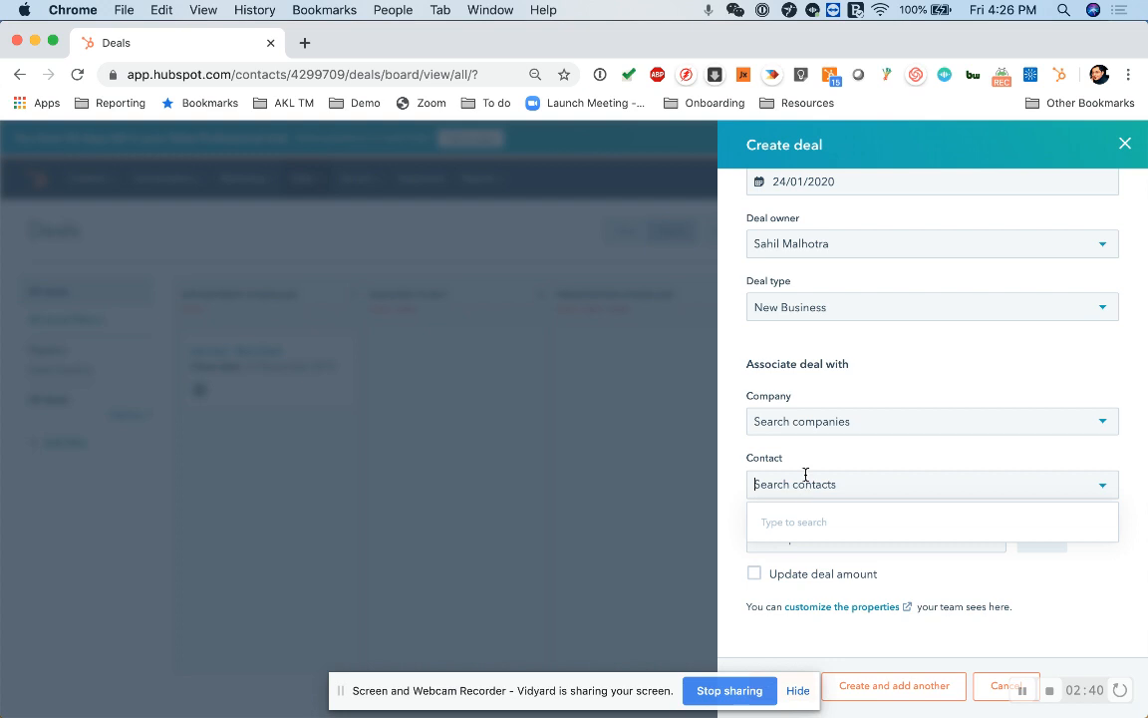
left_click(807, 426)
left_click(804, 419)
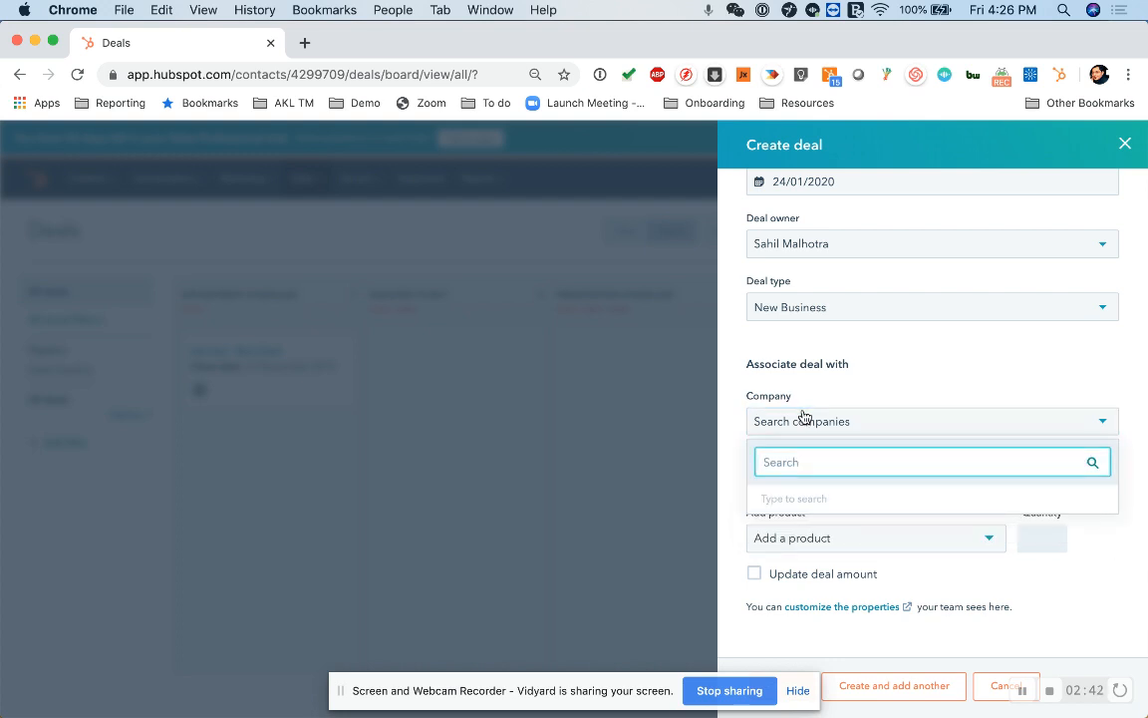
type("mark")
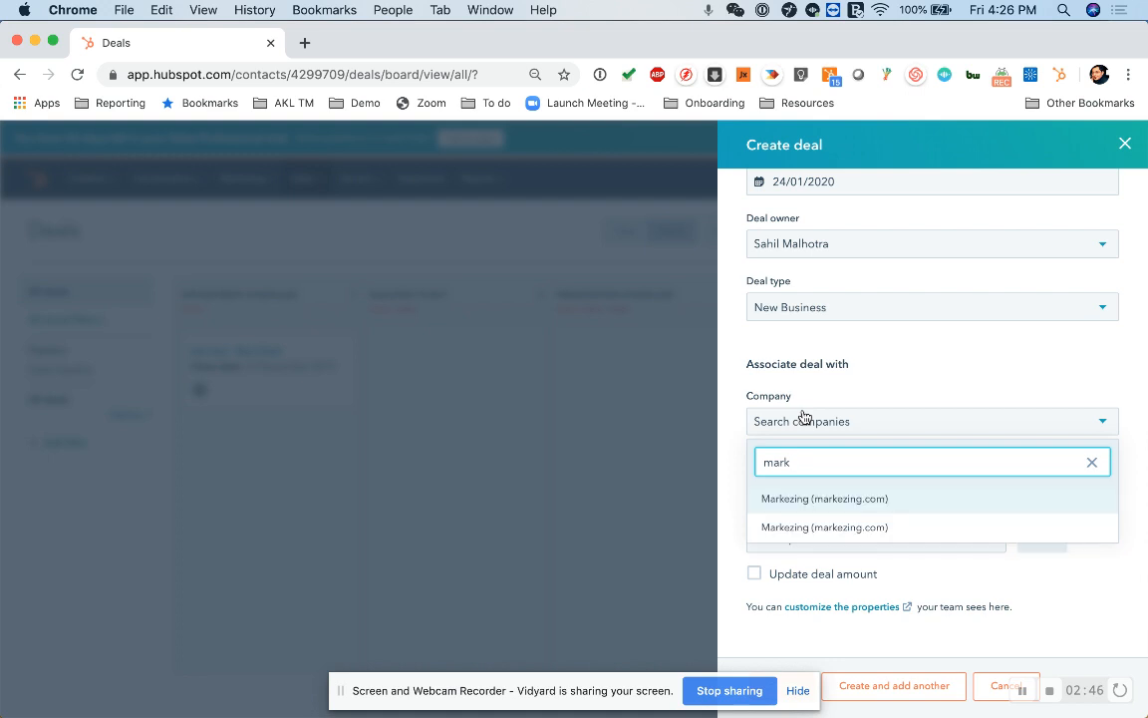
left_click(859, 500)
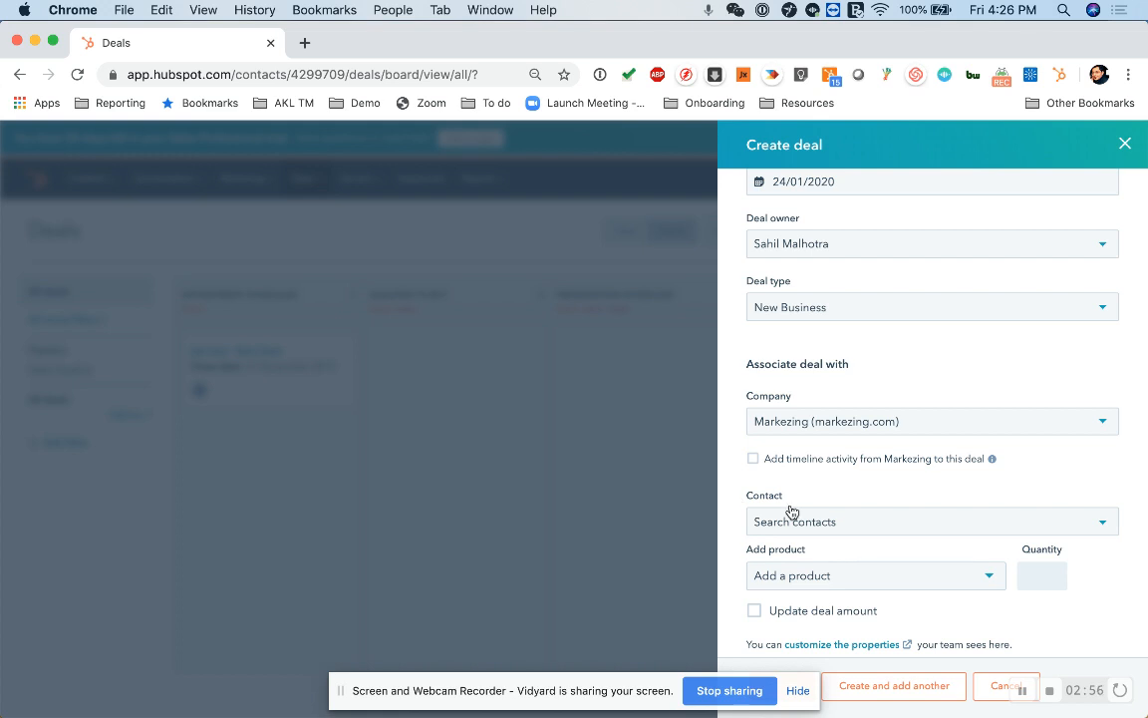
left_click(828, 518)
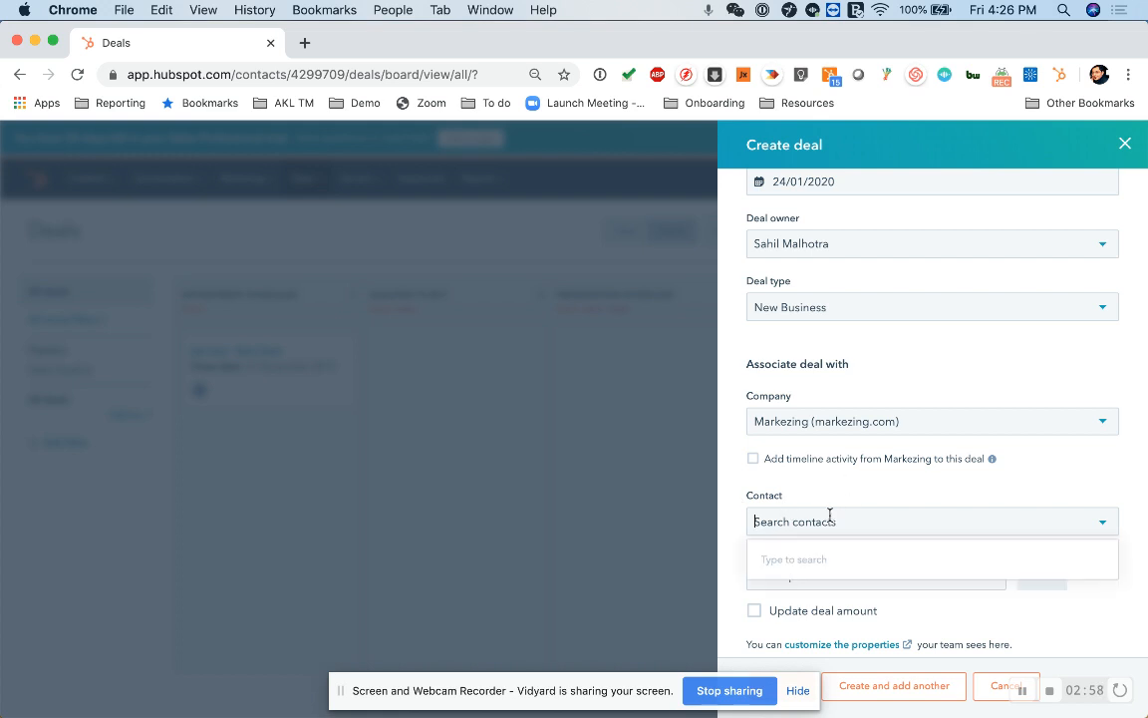
type("brad")
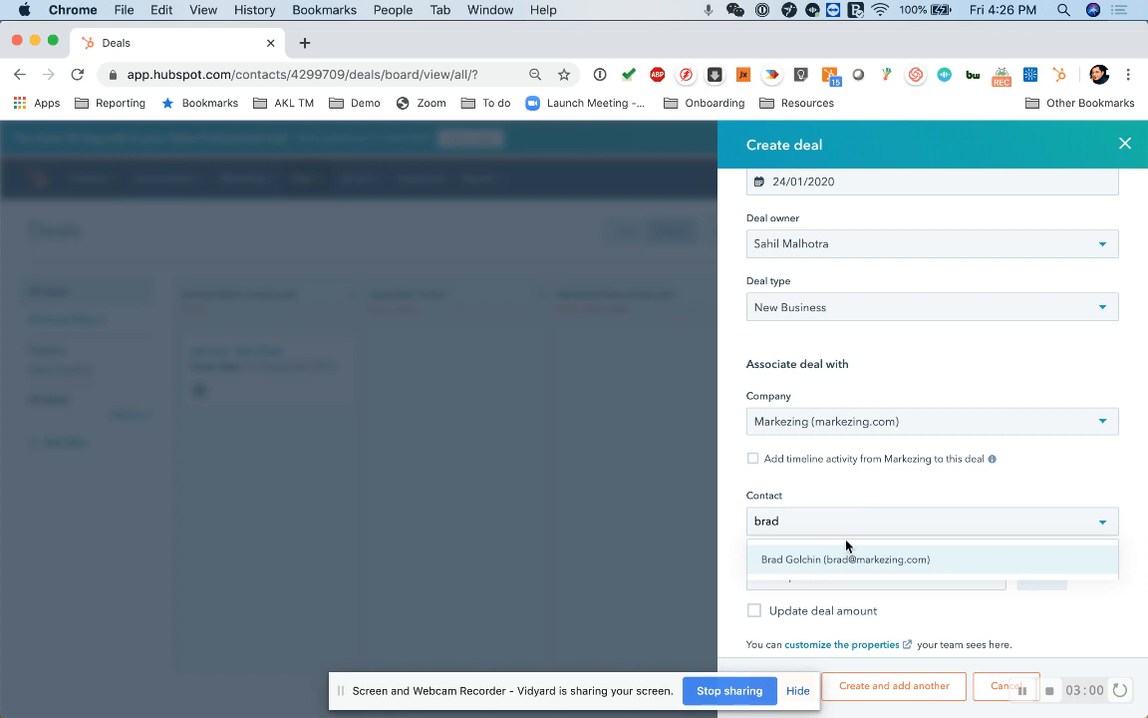
left_click(866, 560)
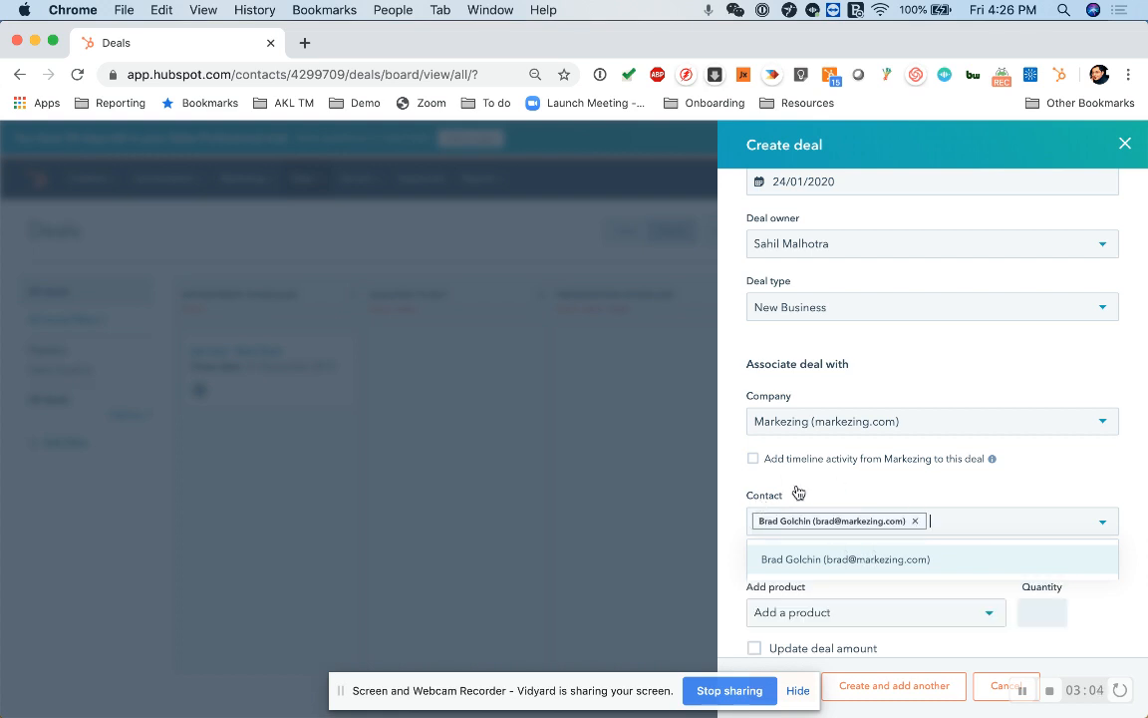
Leave Markezing's timeline activity unchecked so it isn't brought into the deal.
scroll(797, 491, "down", 2)
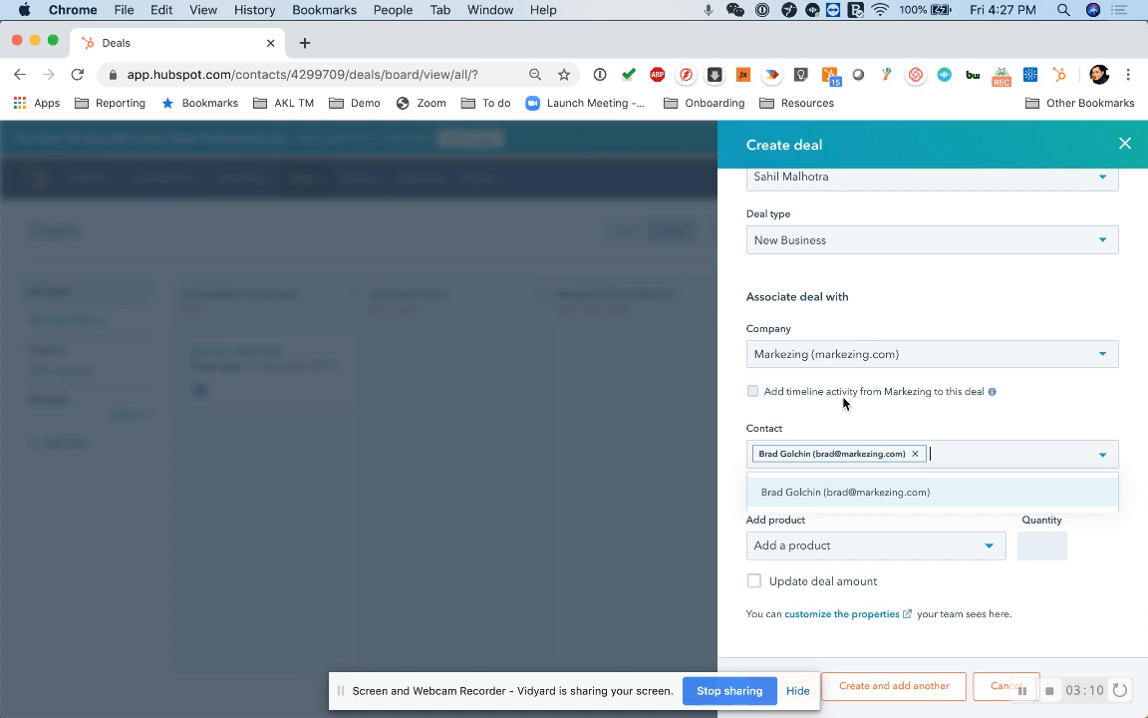
left_click(753, 394)
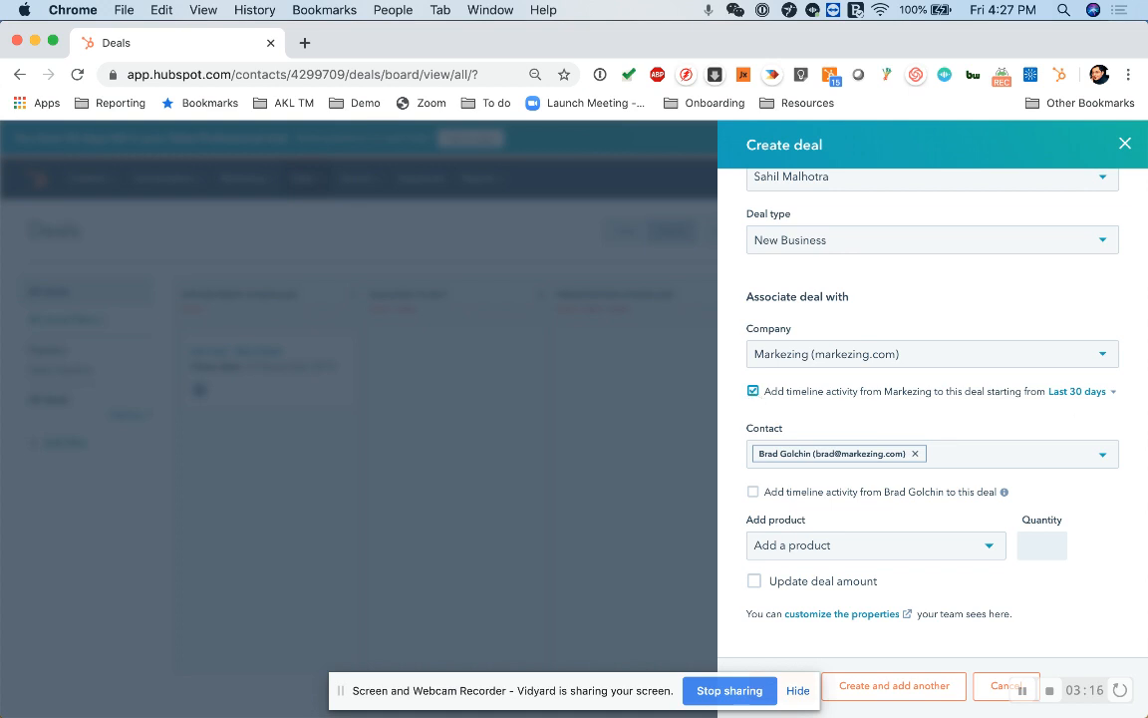
left_click(1076, 392)
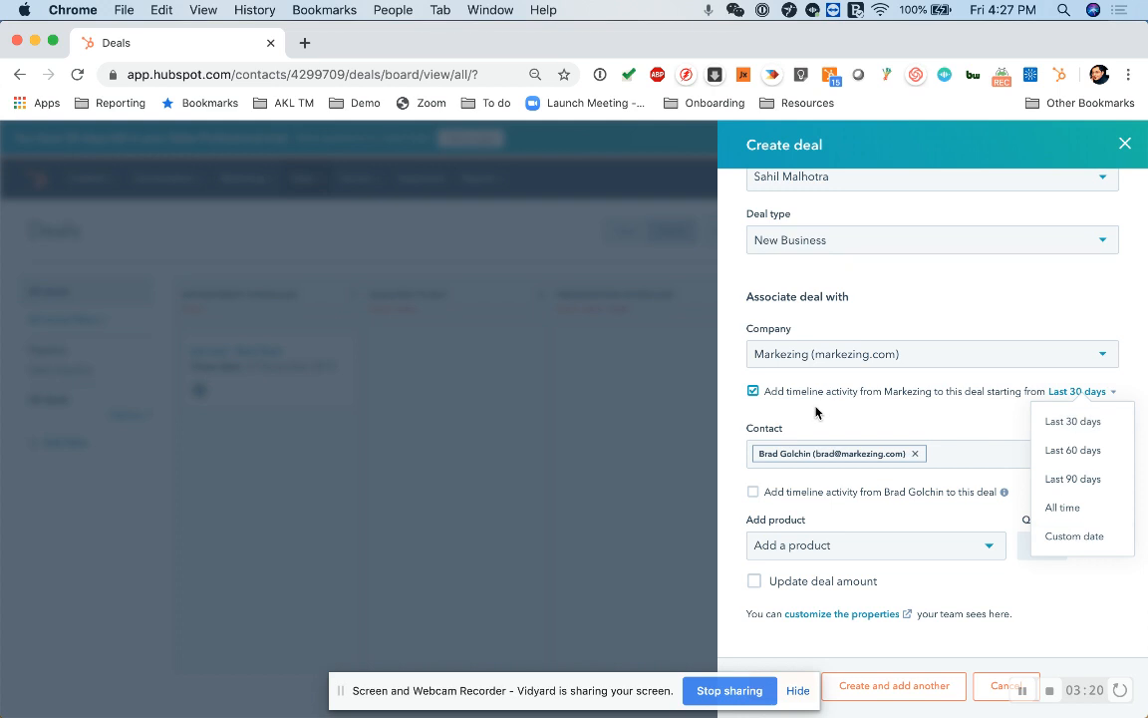
left_click(753, 393)
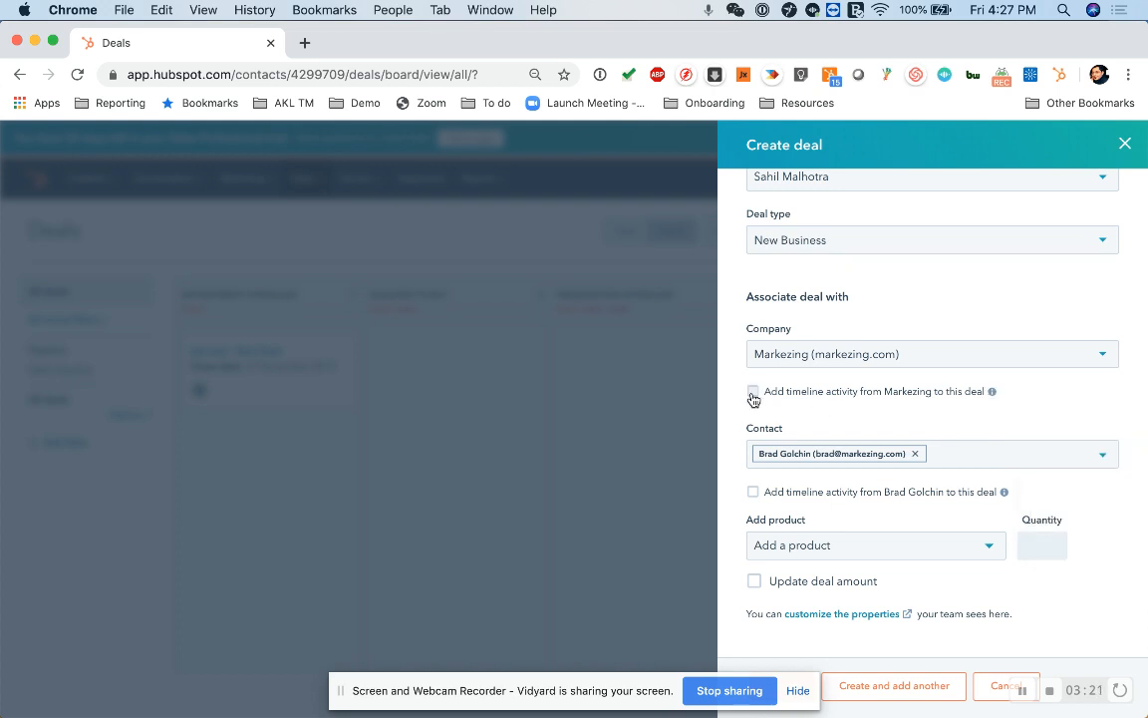
left_click(992, 393)
left_click(992, 392)
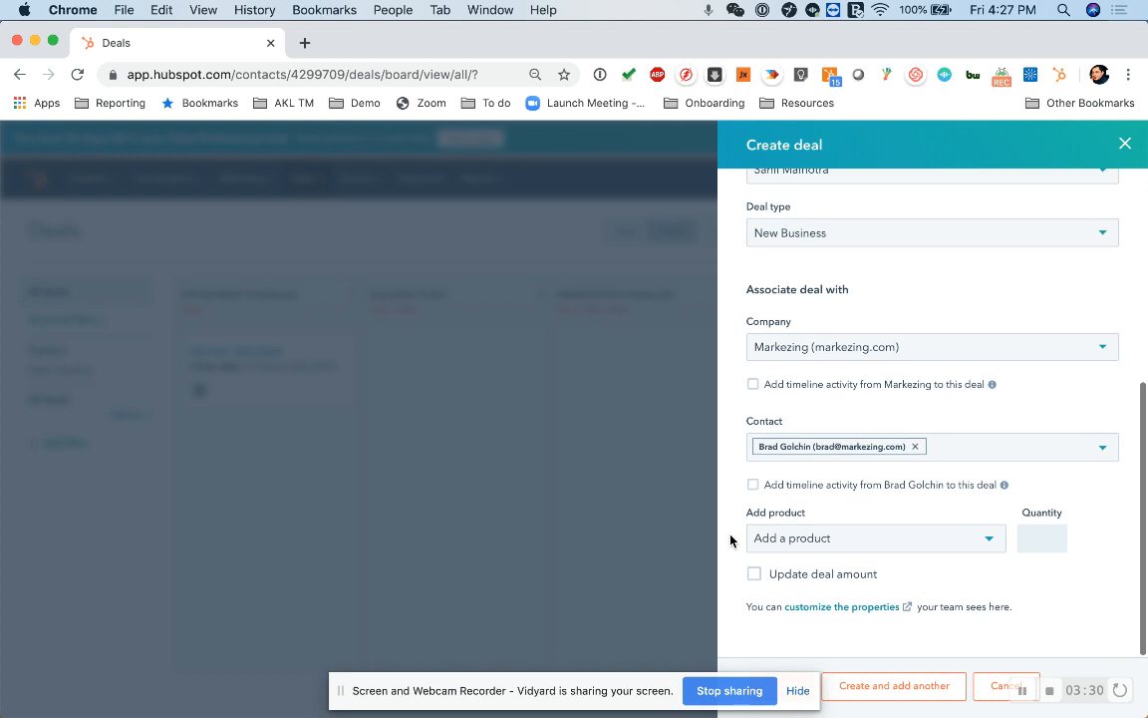
Add no products, leave Update deal amount unchecked, and dismiss the sharing notice.
left_click(818, 542)
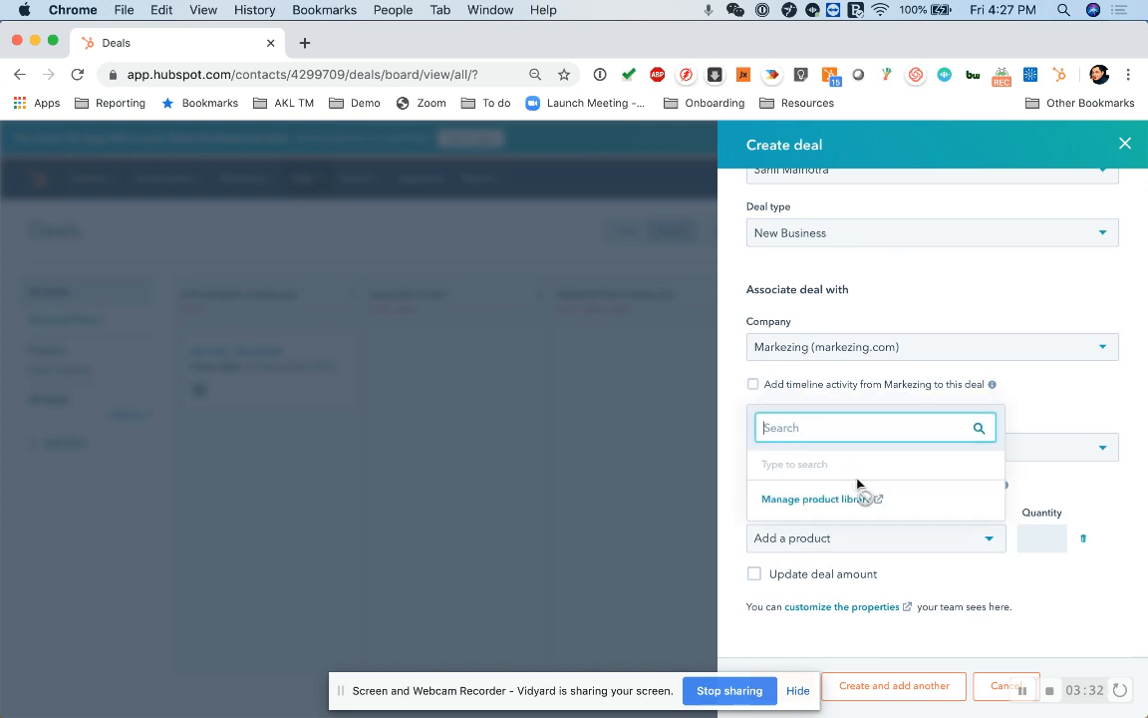
left_click(728, 518)
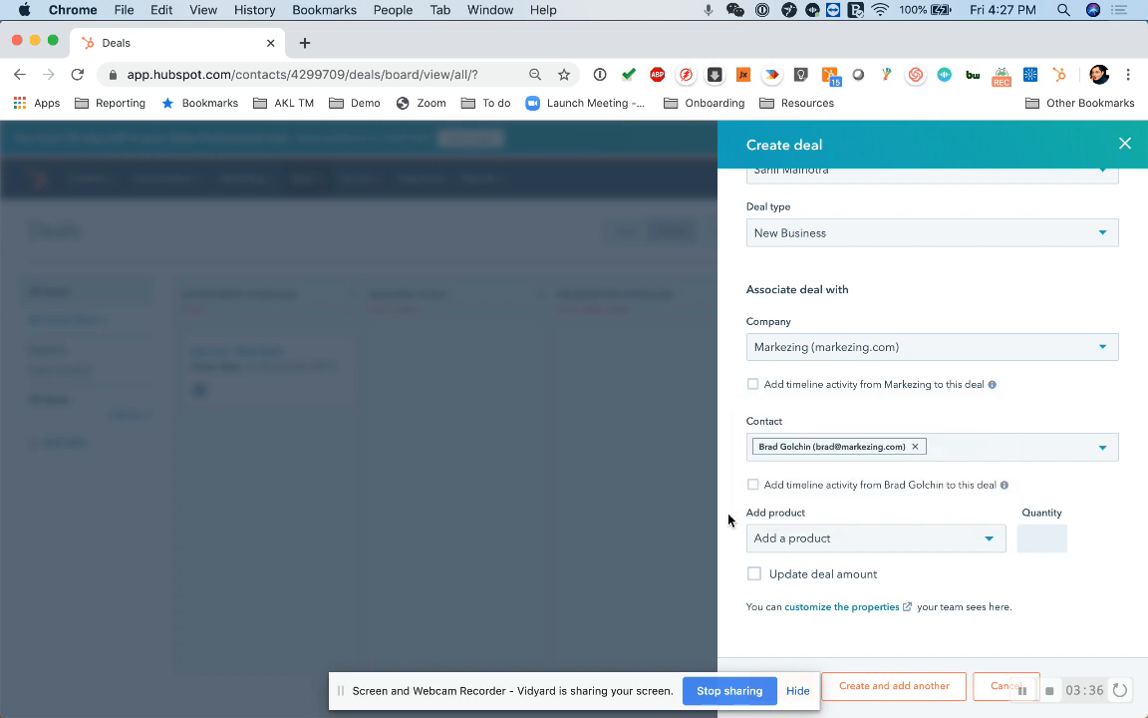
left_click(753, 581)
scroll(742, 533, "up", 5)
scroll(802, 261, "up", 3)
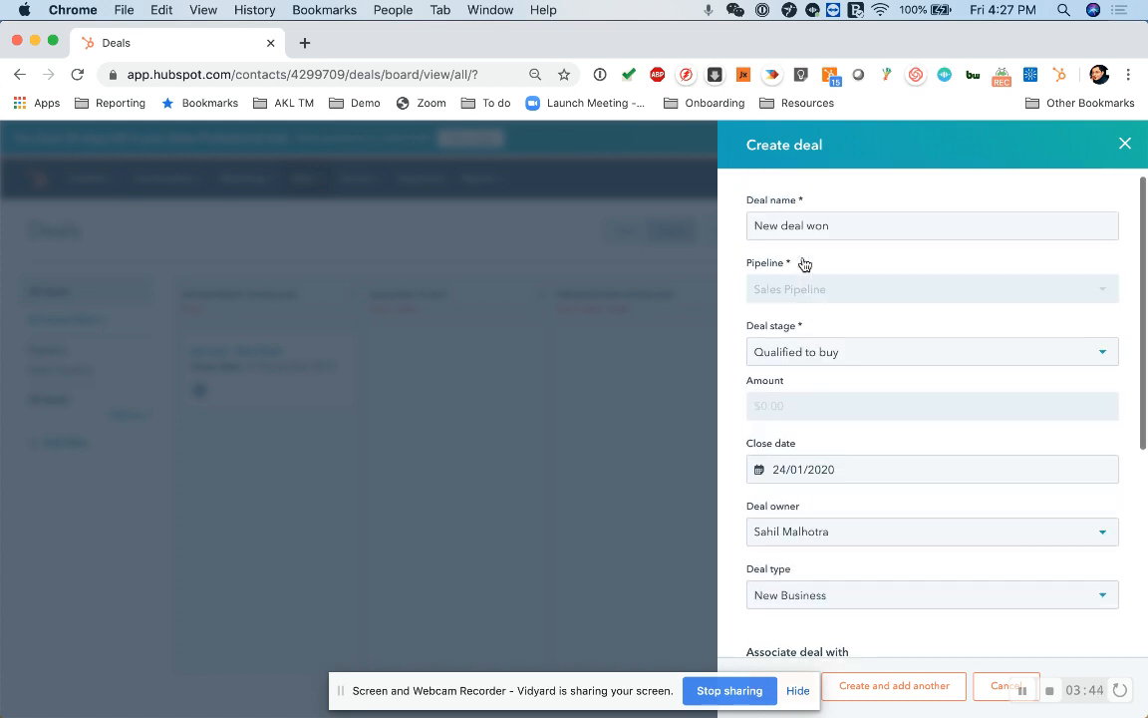
scroll(802, 261, "down", 1)
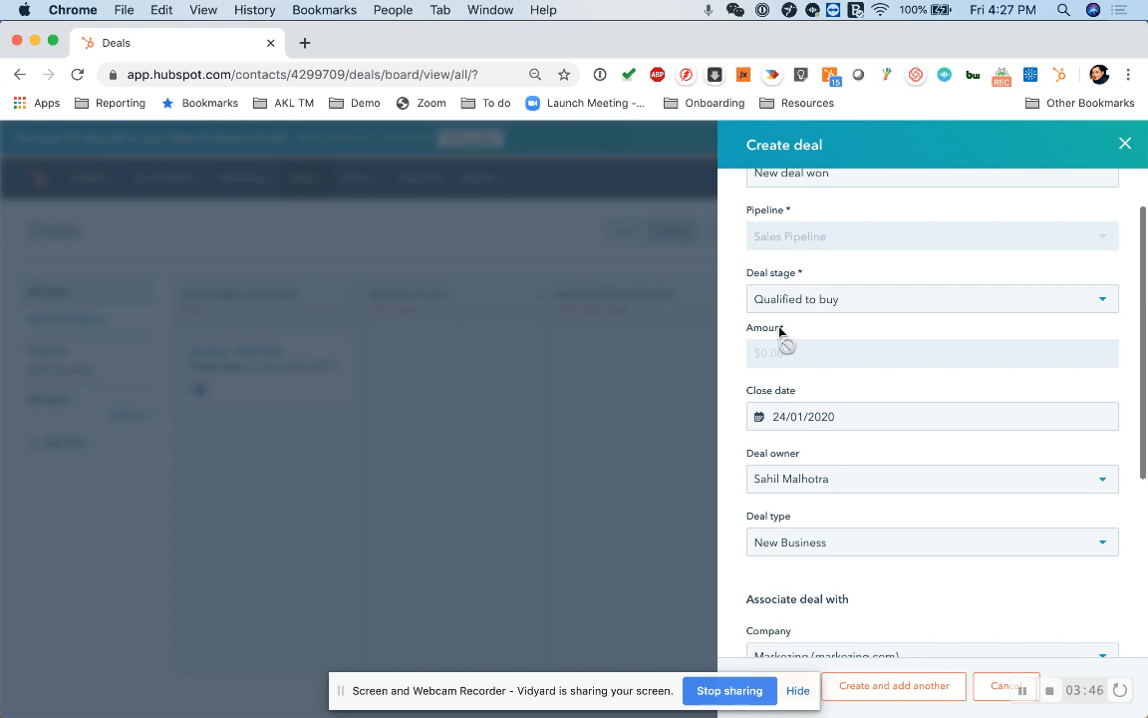
scroll(784, 335, "down", 3)
left_click(754, 575)
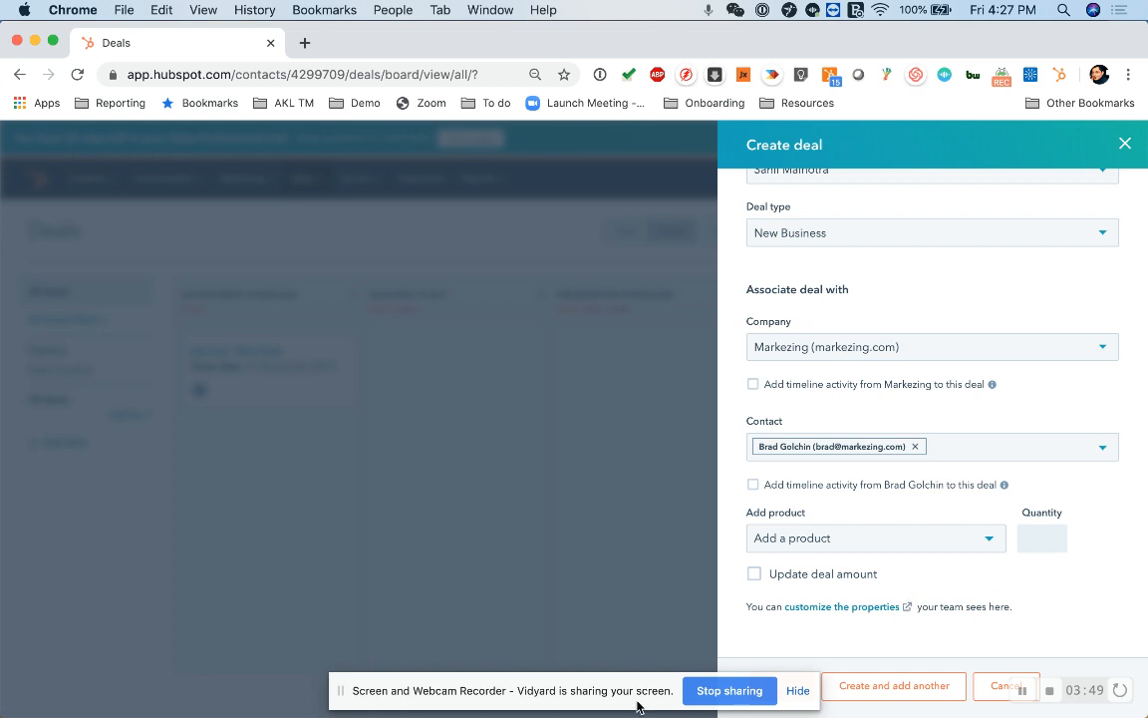
left_click(798, 698)
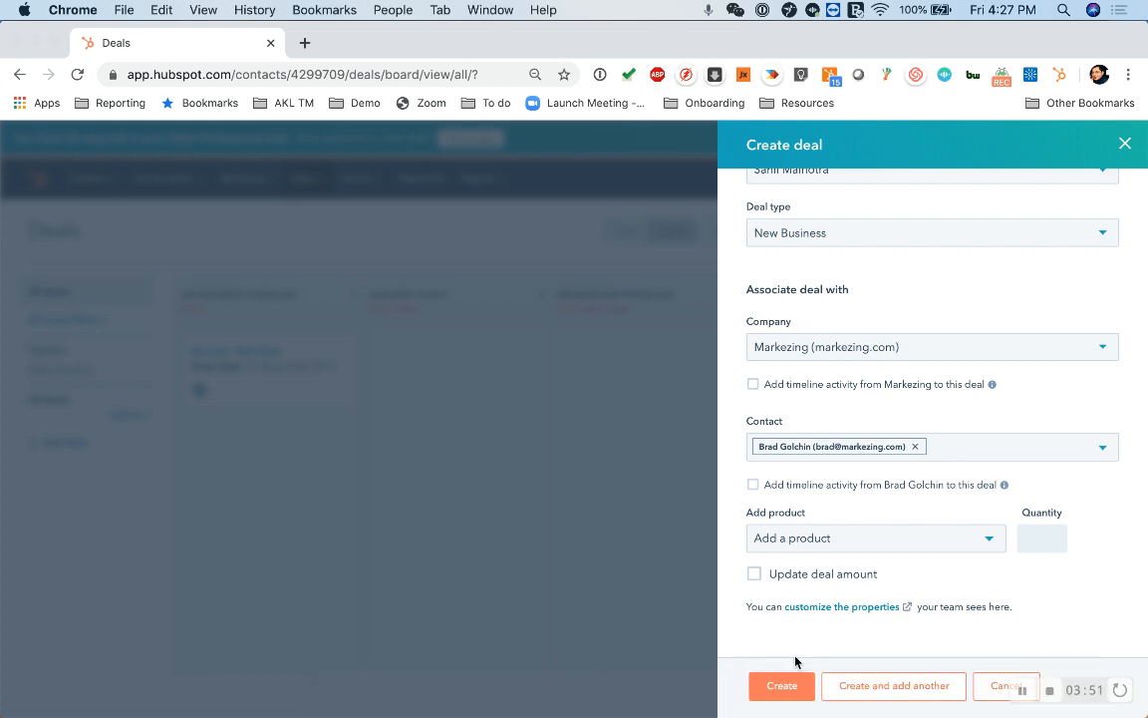
Create the deal, then set its Amount to 3000 on the deal record and save.
left_click(783, 686)
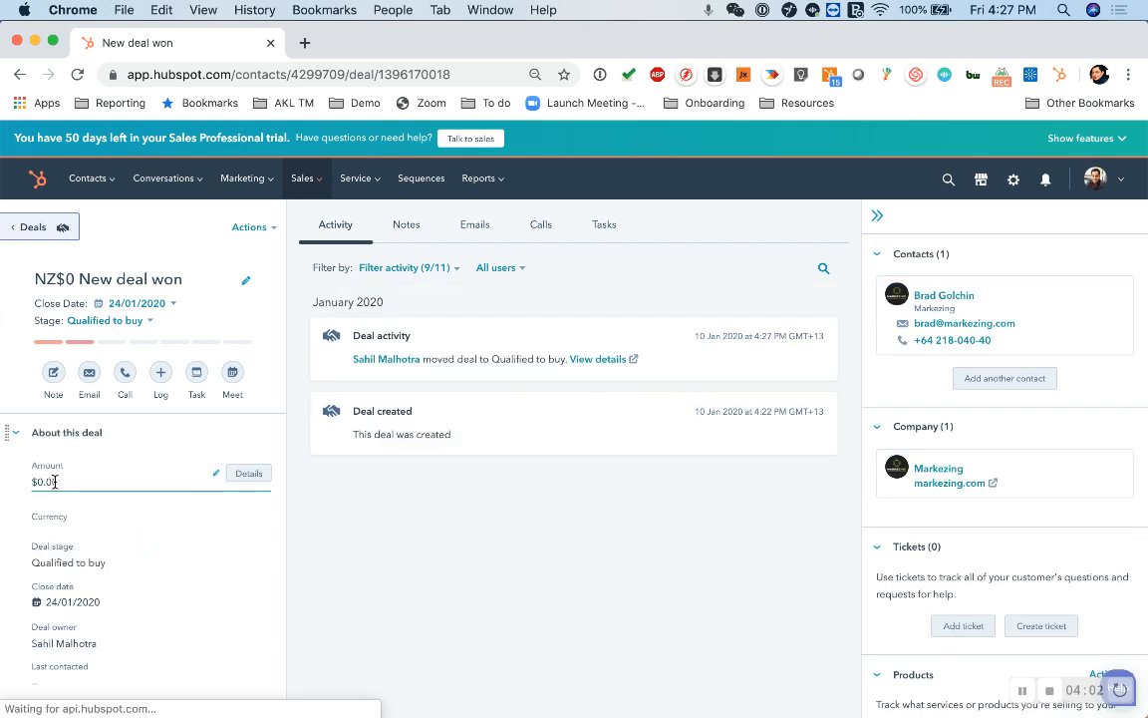
left_click(122, 481)
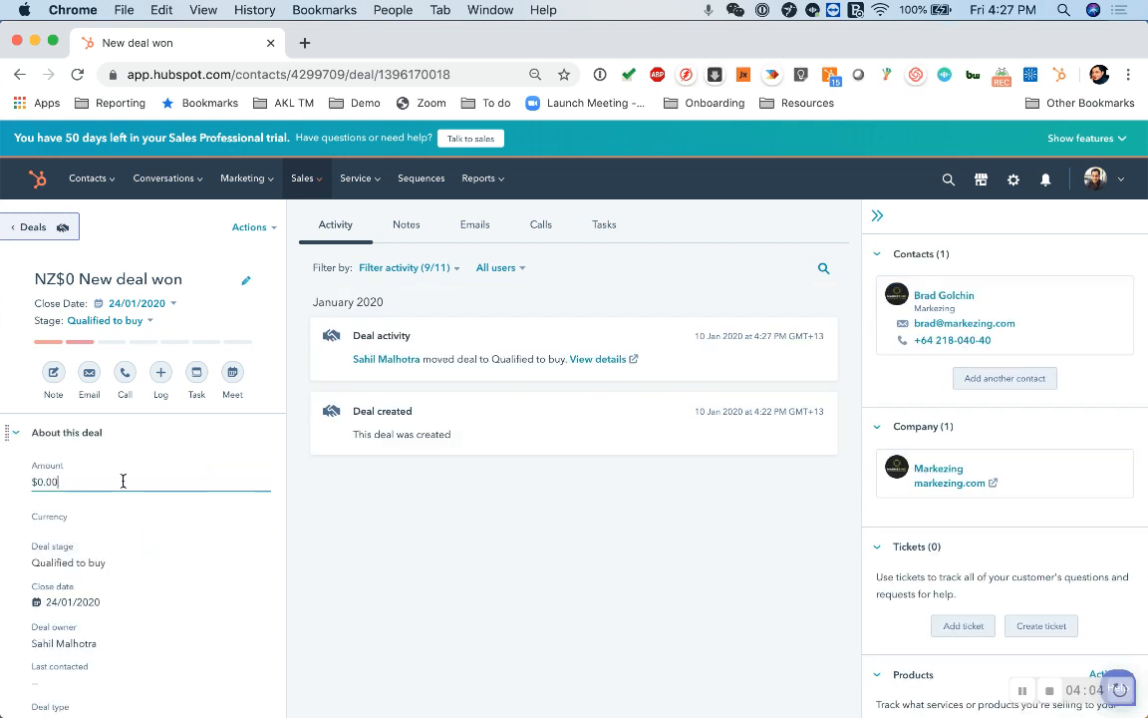
key("super+a")
type("3000")
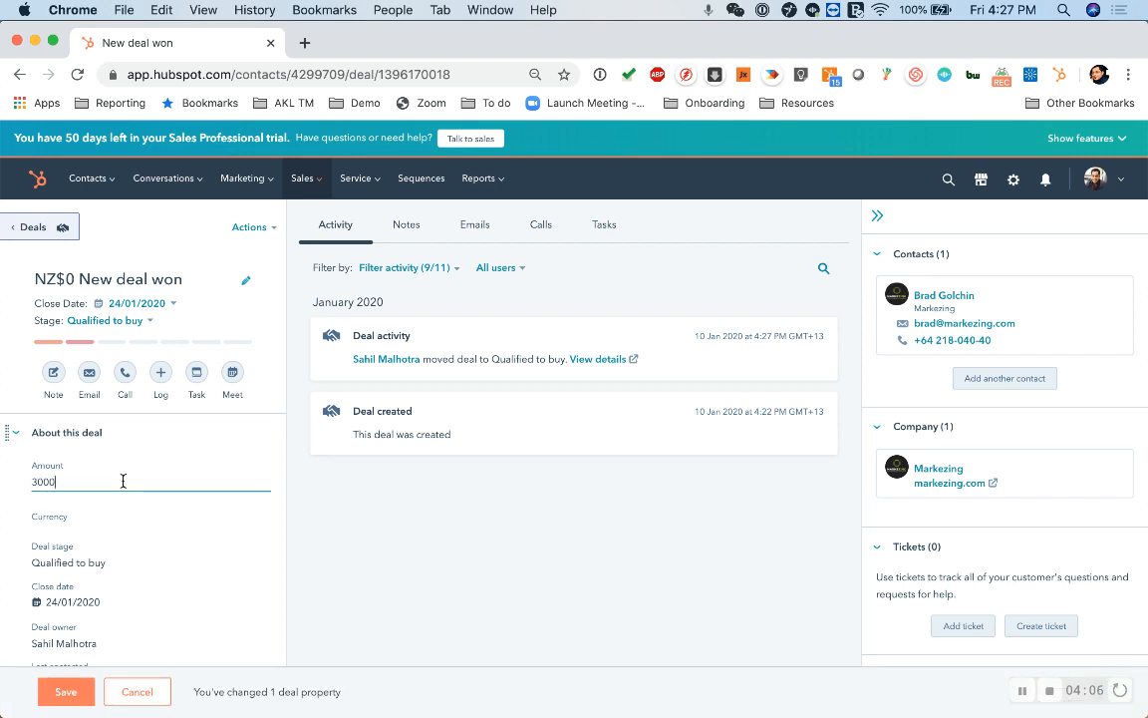
left_click(67, 692)
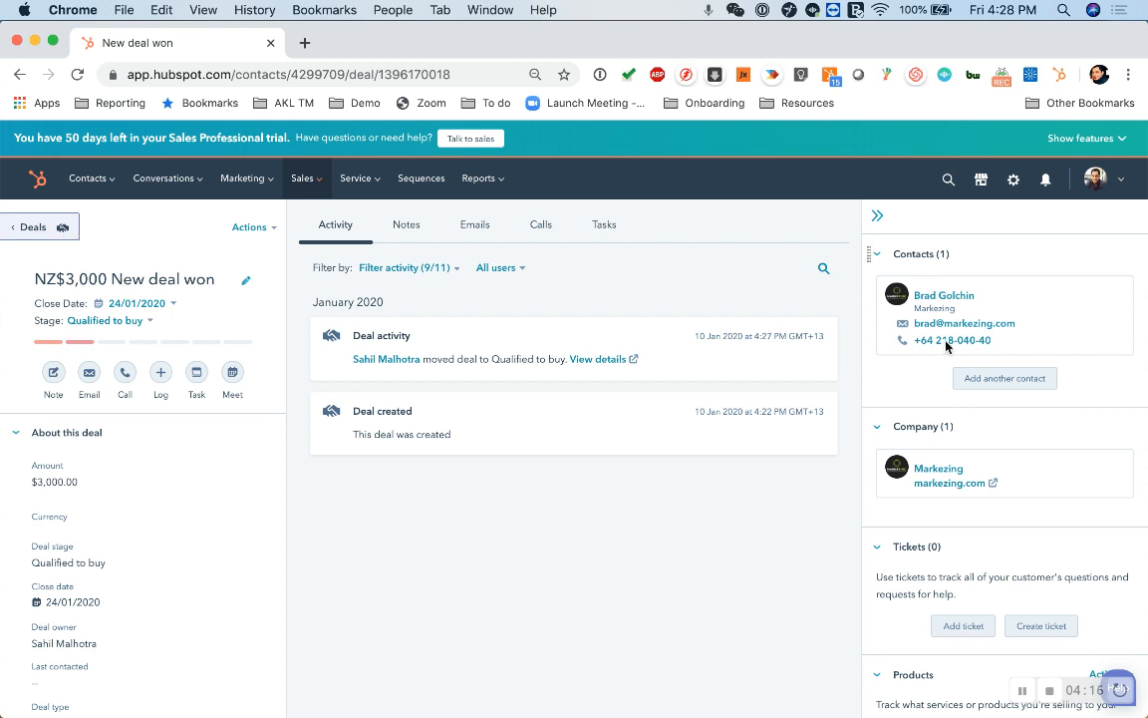
mouse_move(960, 466)
mouse_move(1031, 339)
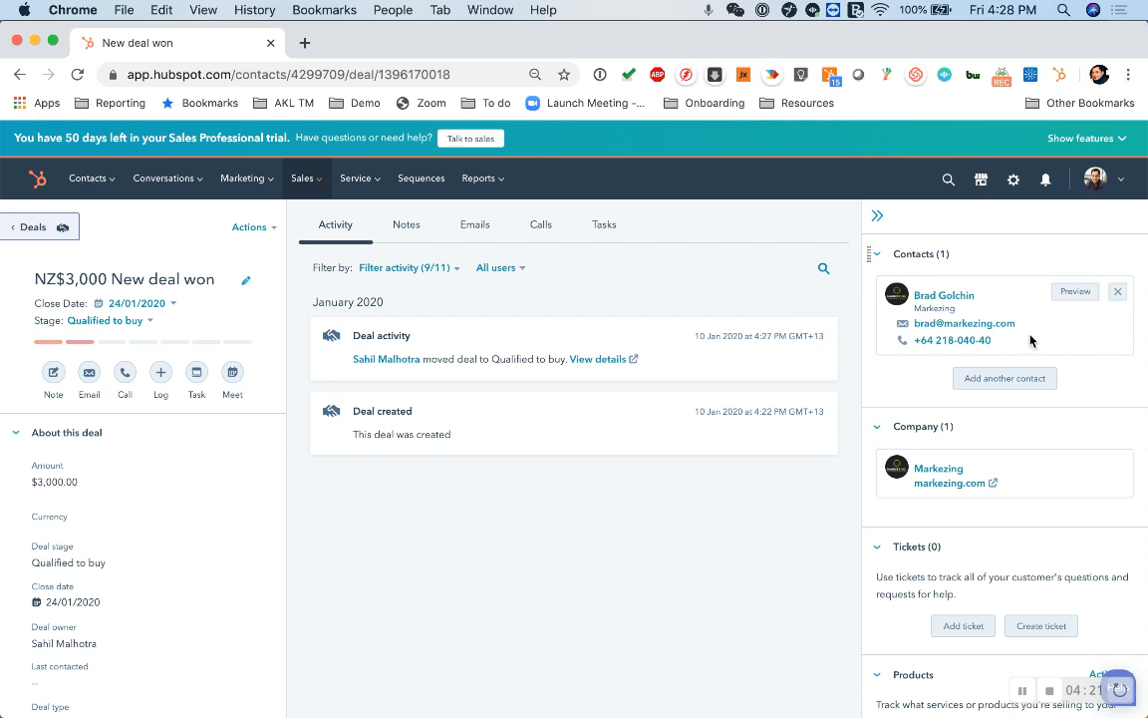
View the associated contact's record, then return to the Deals board via Sales > Deals.
left_click(946, 299)
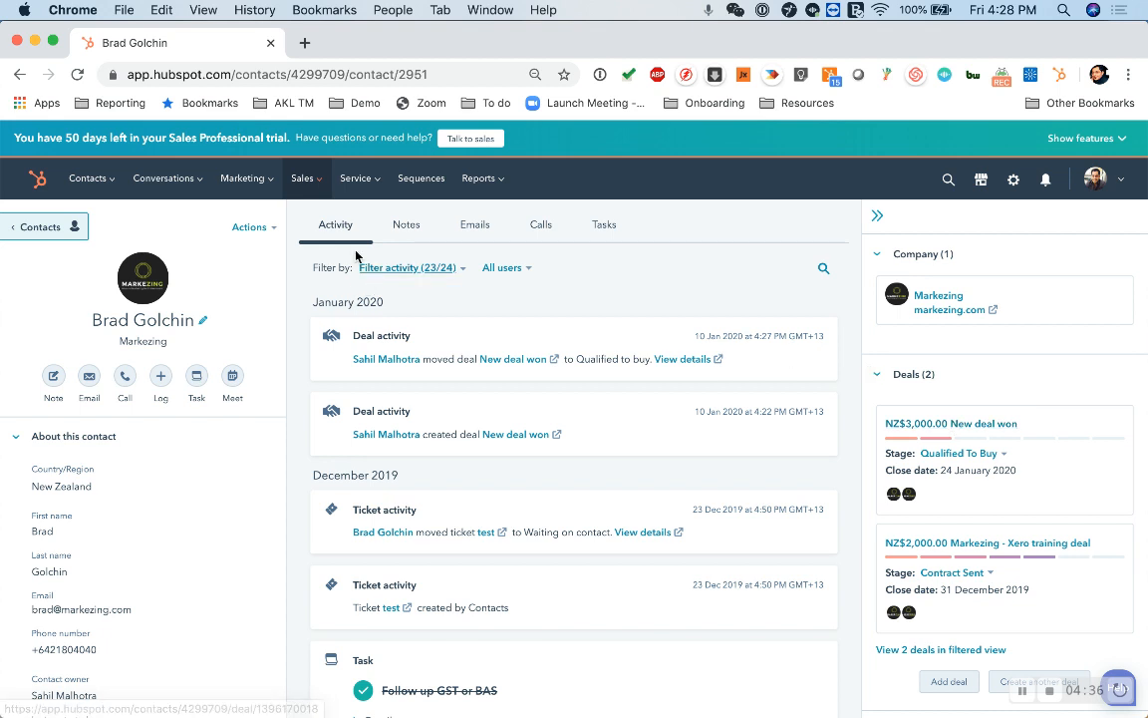
left_click(309, 180)
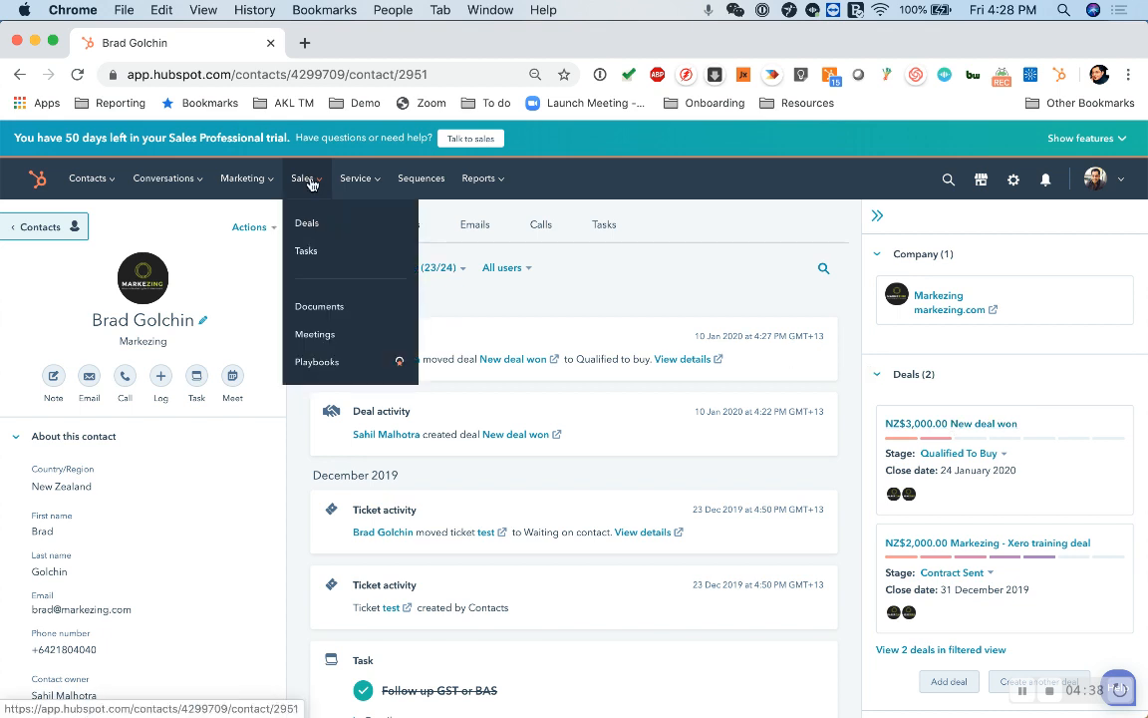
left_click(321, 226)
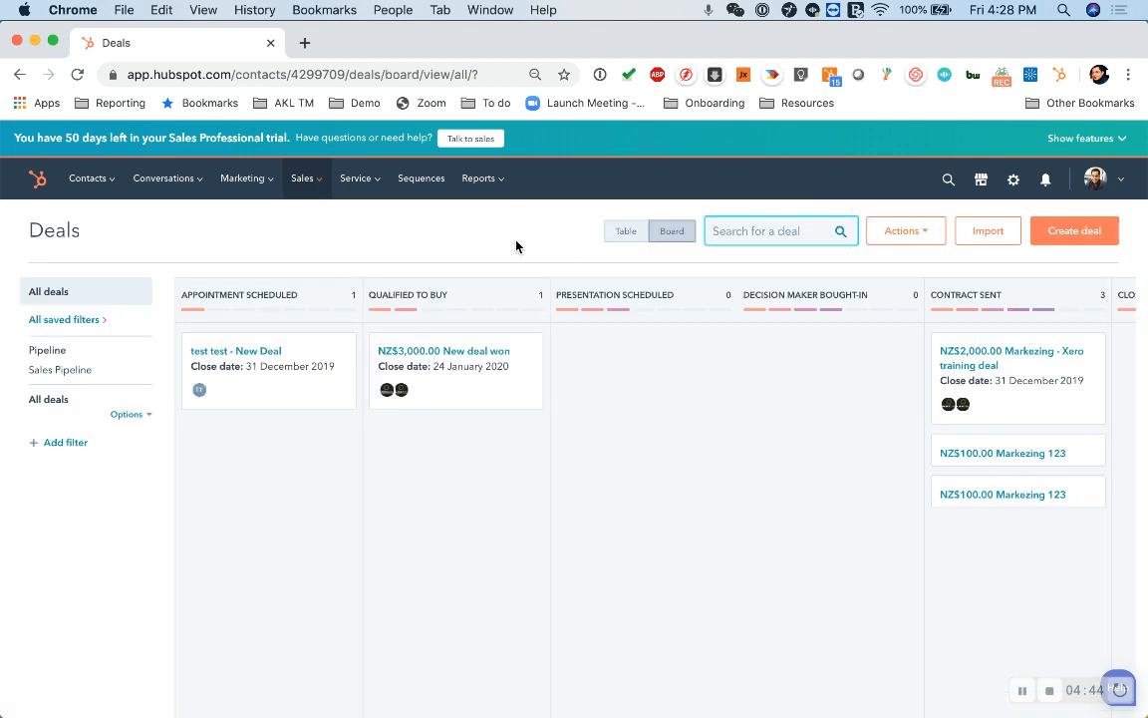
Switch the deals to table view and add a Create date filter.
scroll(571, 515, "right", 8)
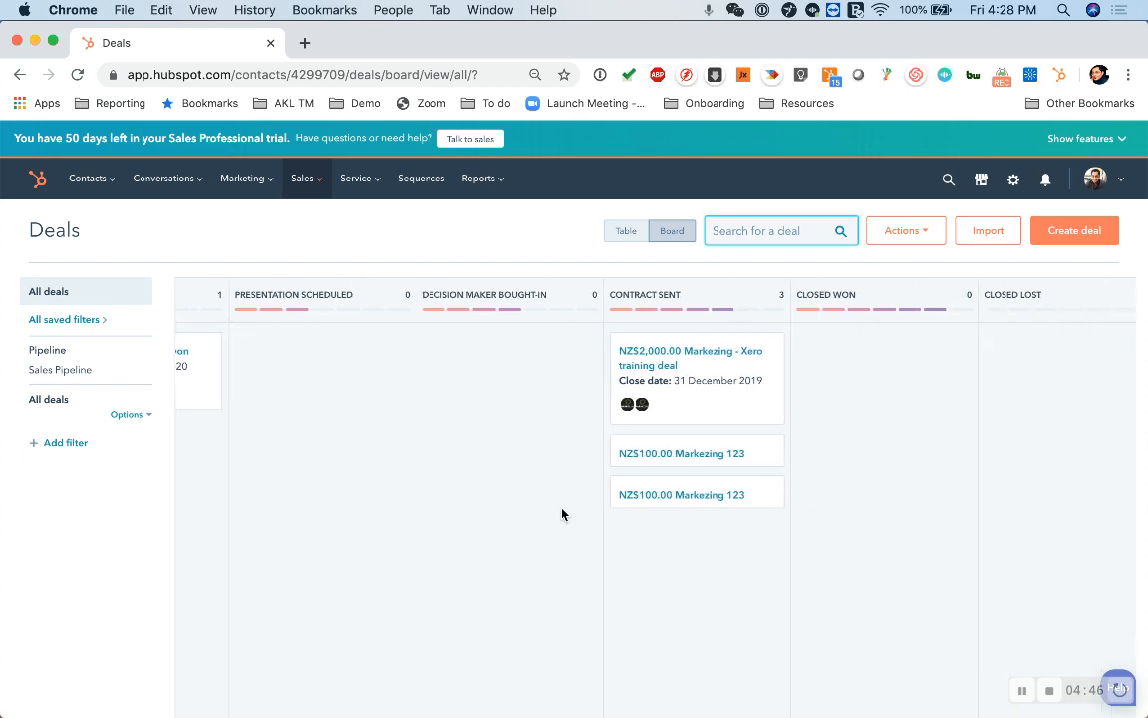
left_click(608, 236)
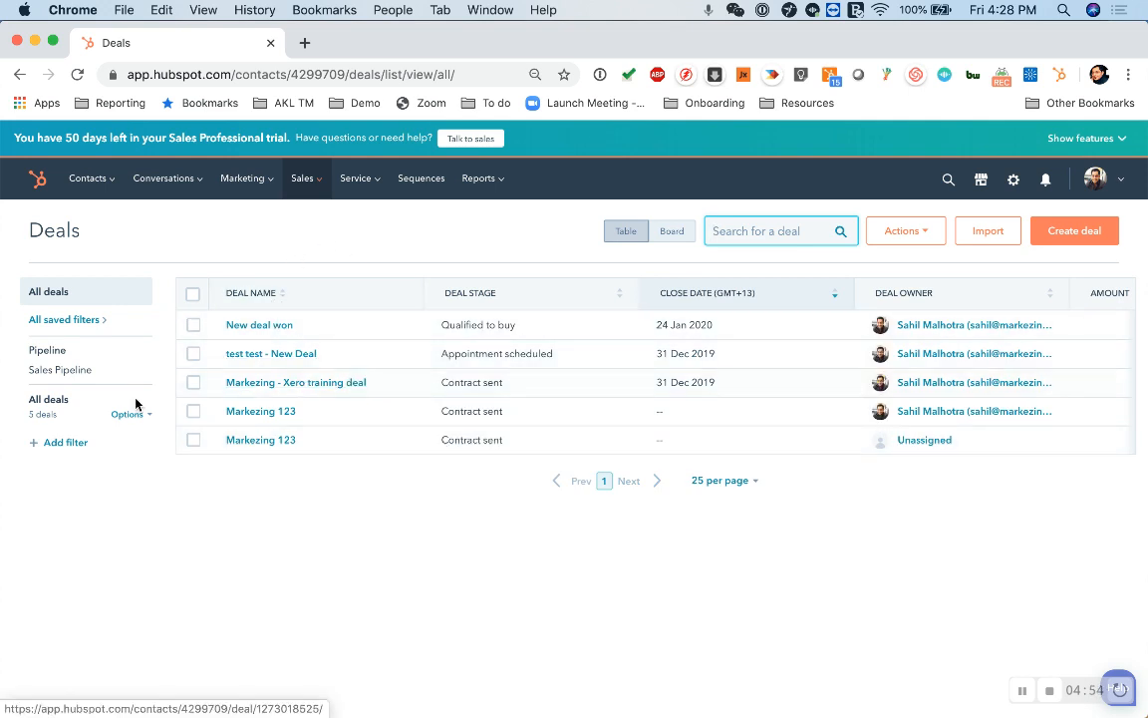
left_click(59, 445)
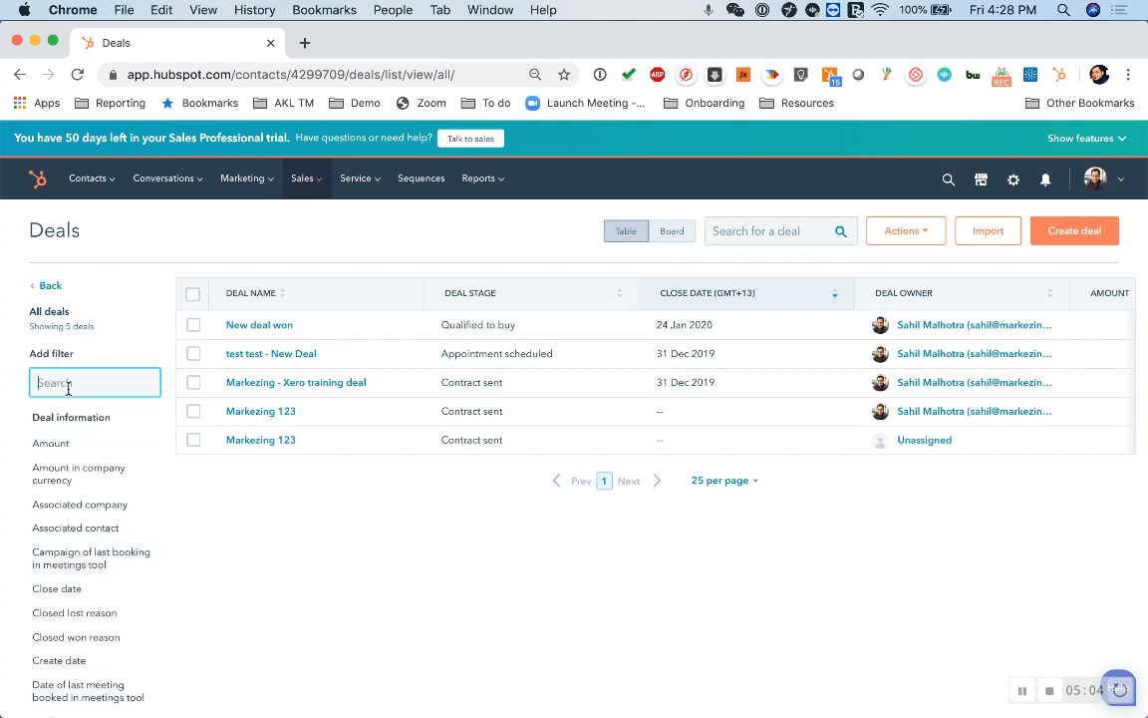
type("da")
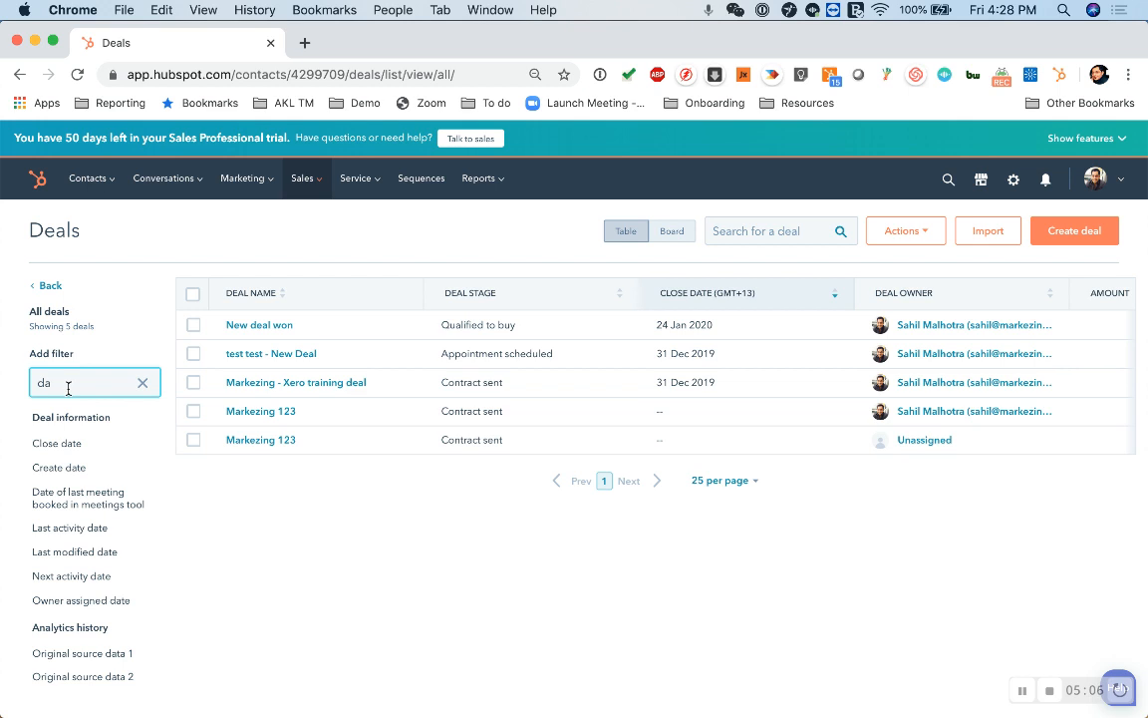
type("te")
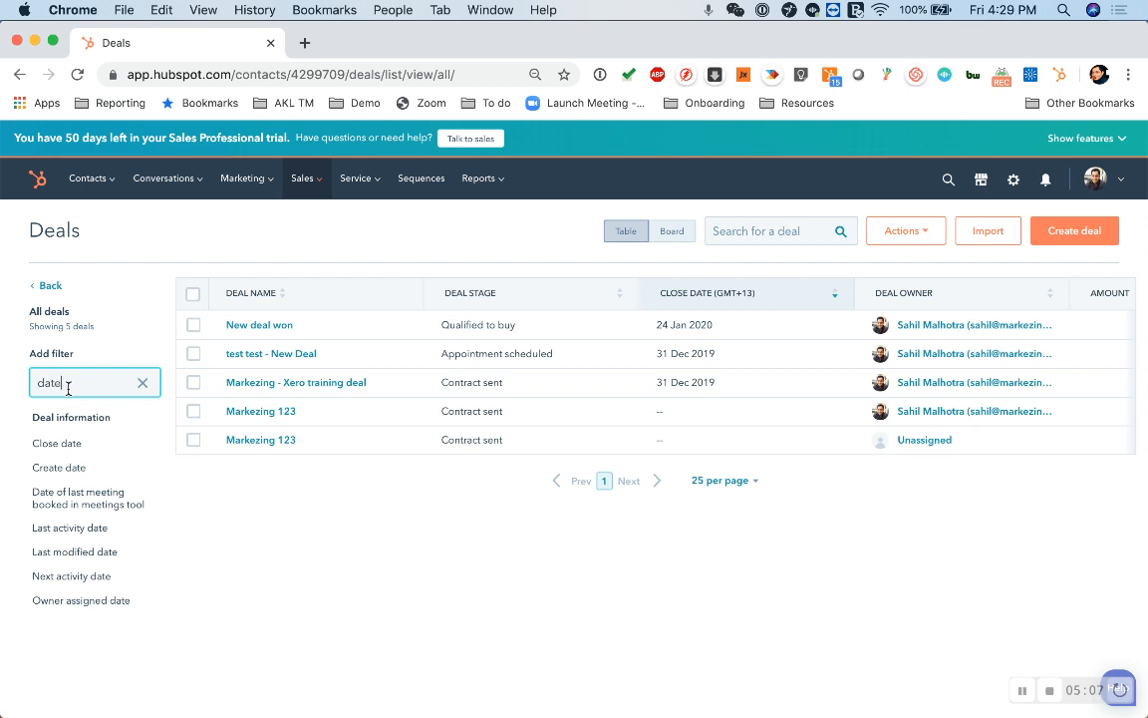
left_click(103, 465)
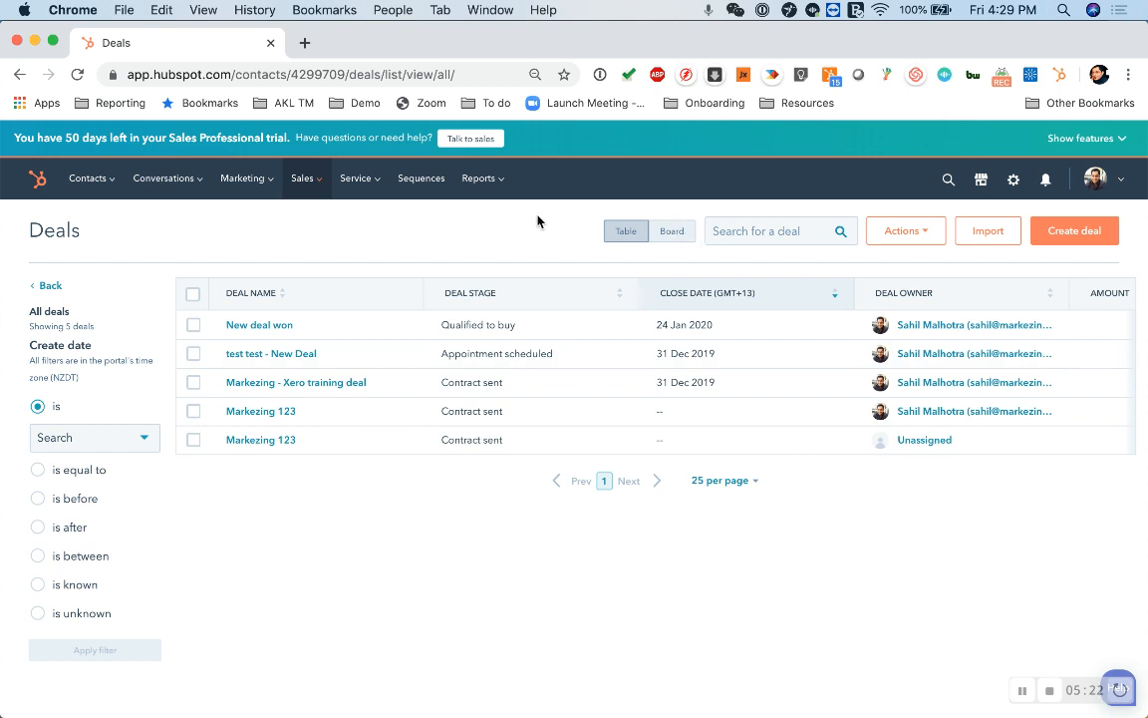
Return the deals to board view and scroll across the stage columns.
left_click(684, 233)
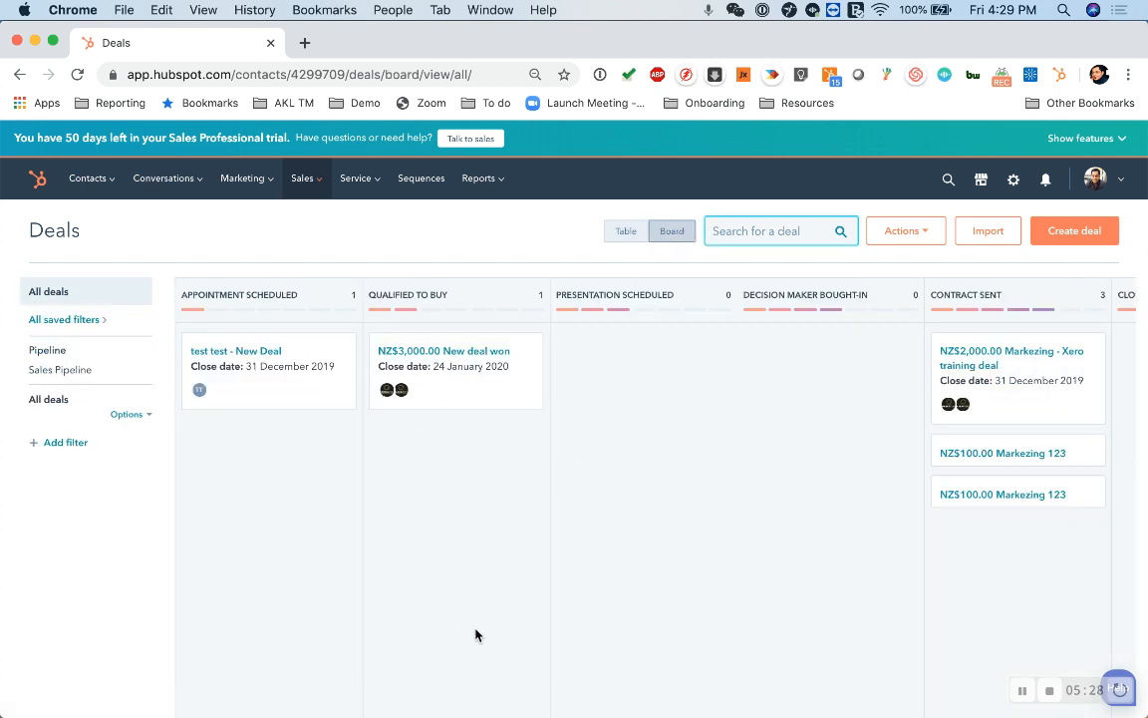
scroll(804, 503, "right", 6)
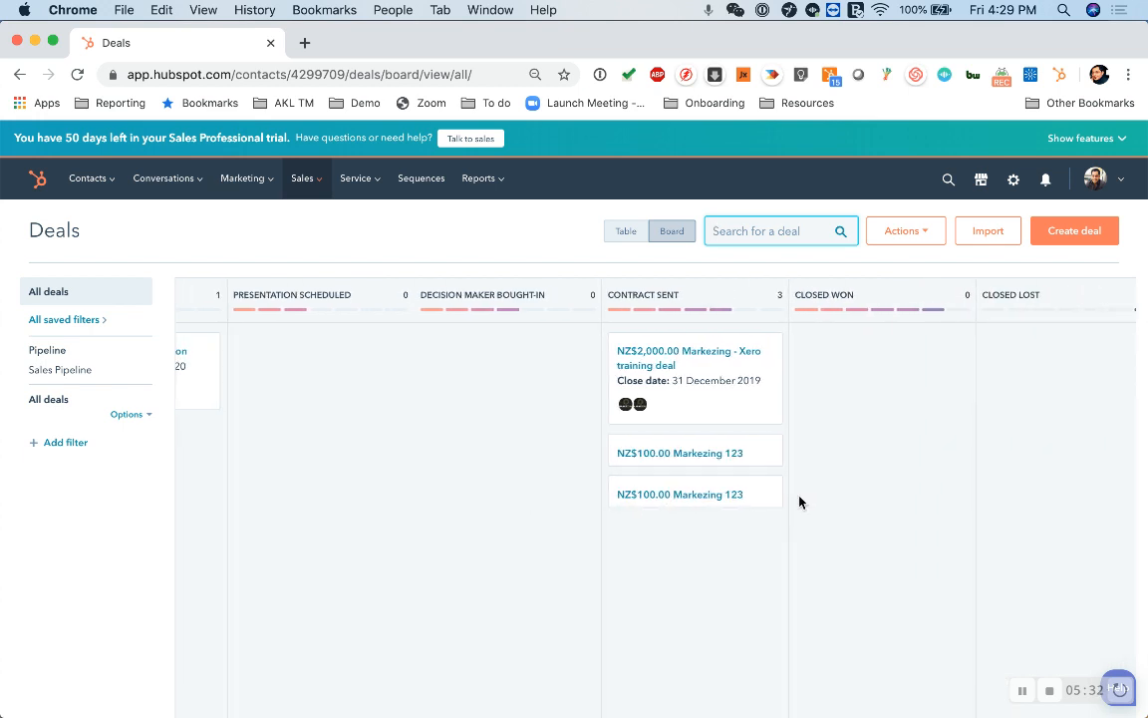
scroll(799, 501, "left", 6)
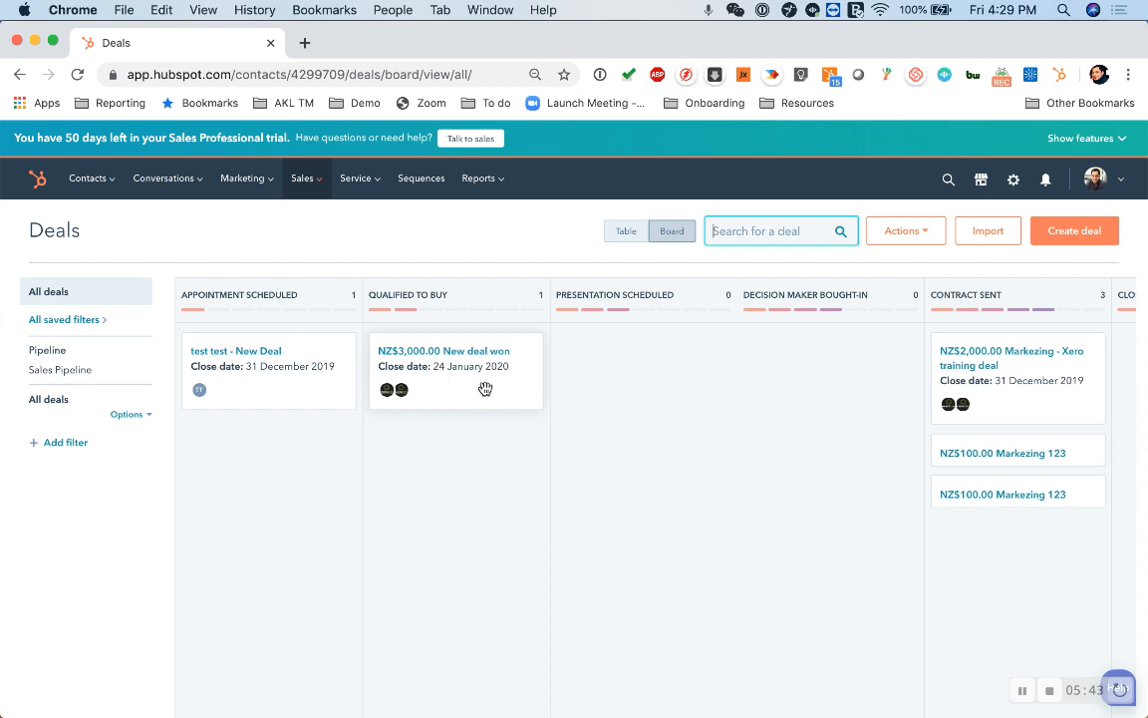
Drag the NZ$3,000 New deal won card from Qualified to Buy into Closed Won.
scroll(484, 389, "right", 4)
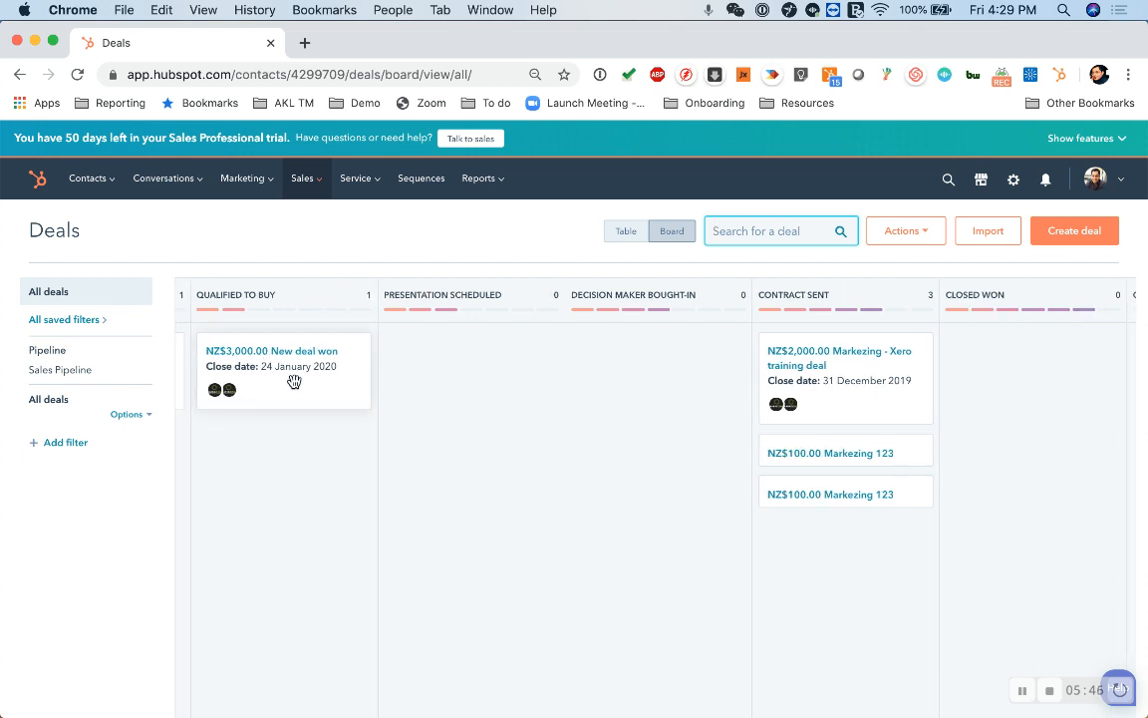
left_click_drag(301, 385, 944, 432)
left_click_drag(1006, 375, 1027, 369)
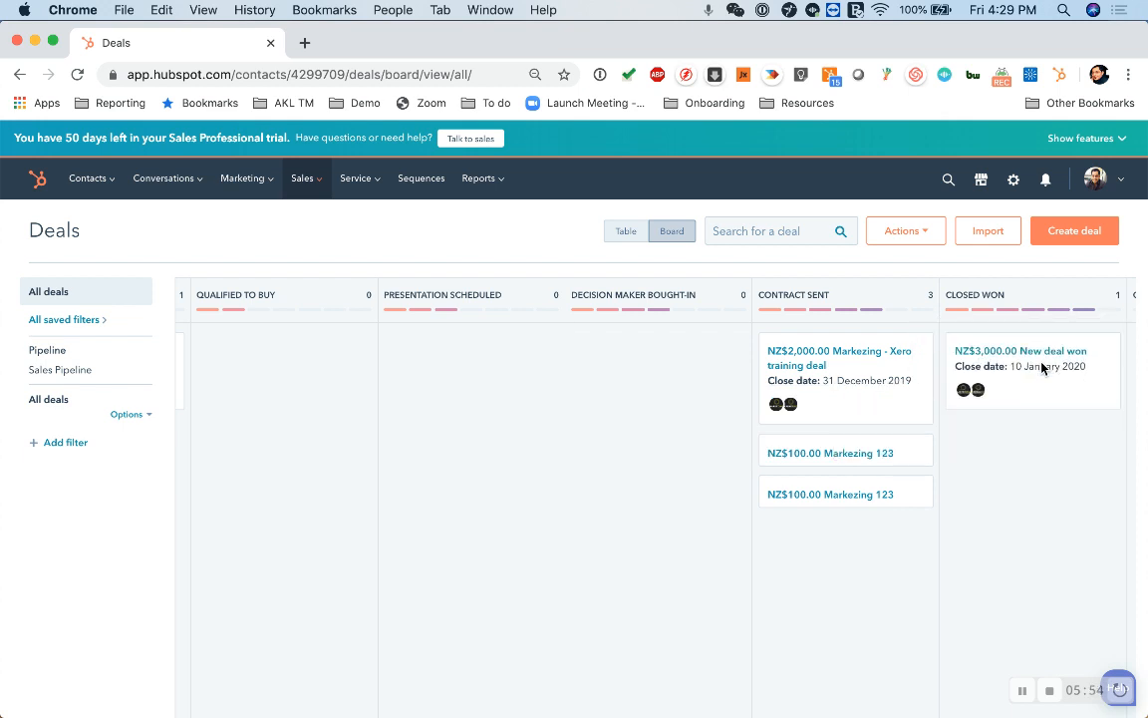
scroll(1041, 368, "right", 3)
scroll(560, 485, "down", 1)
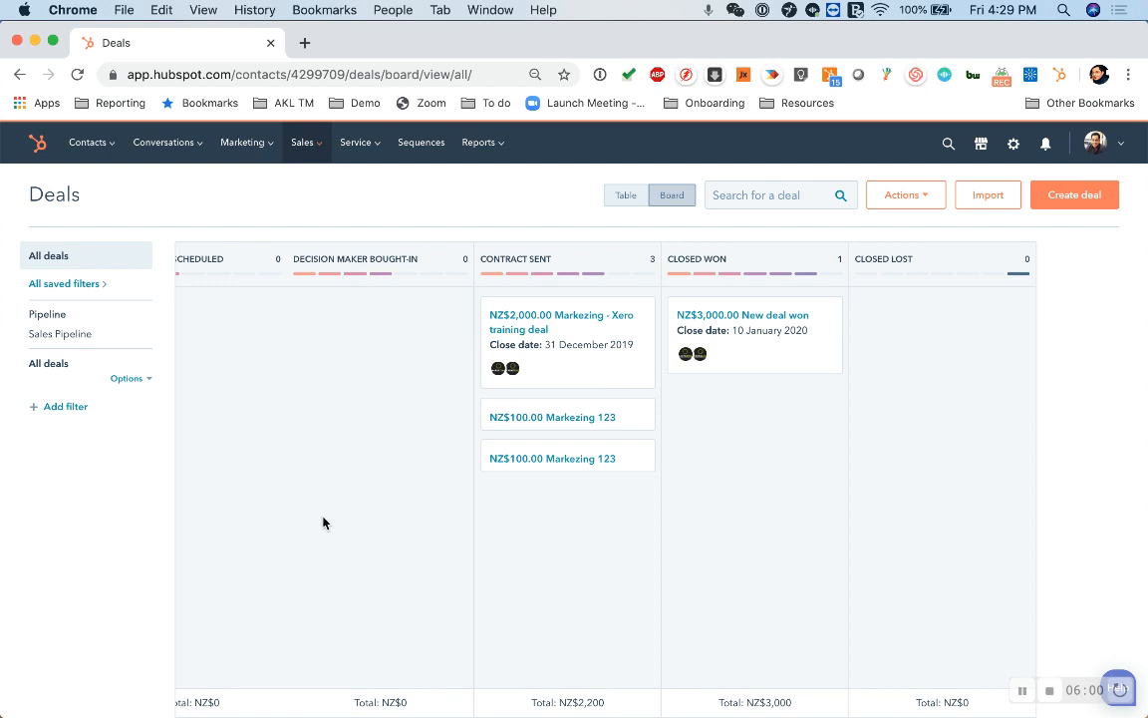
scroll(338, 547, "left", 5)
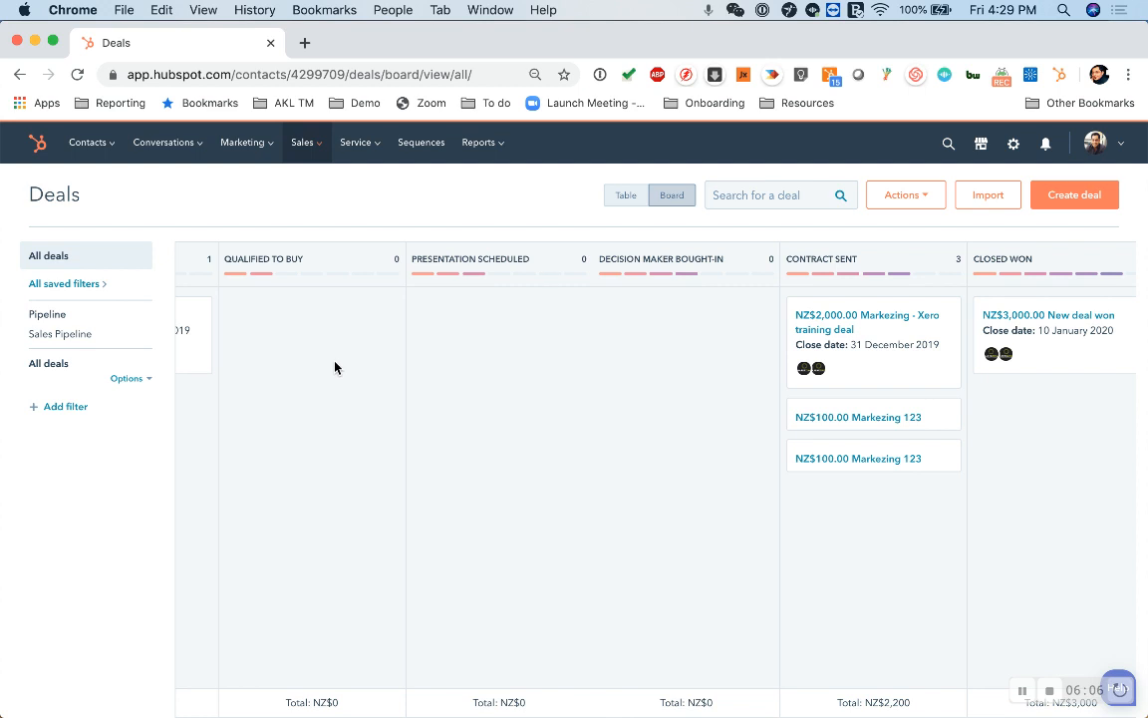
scroll(496, 457, "right", 1)
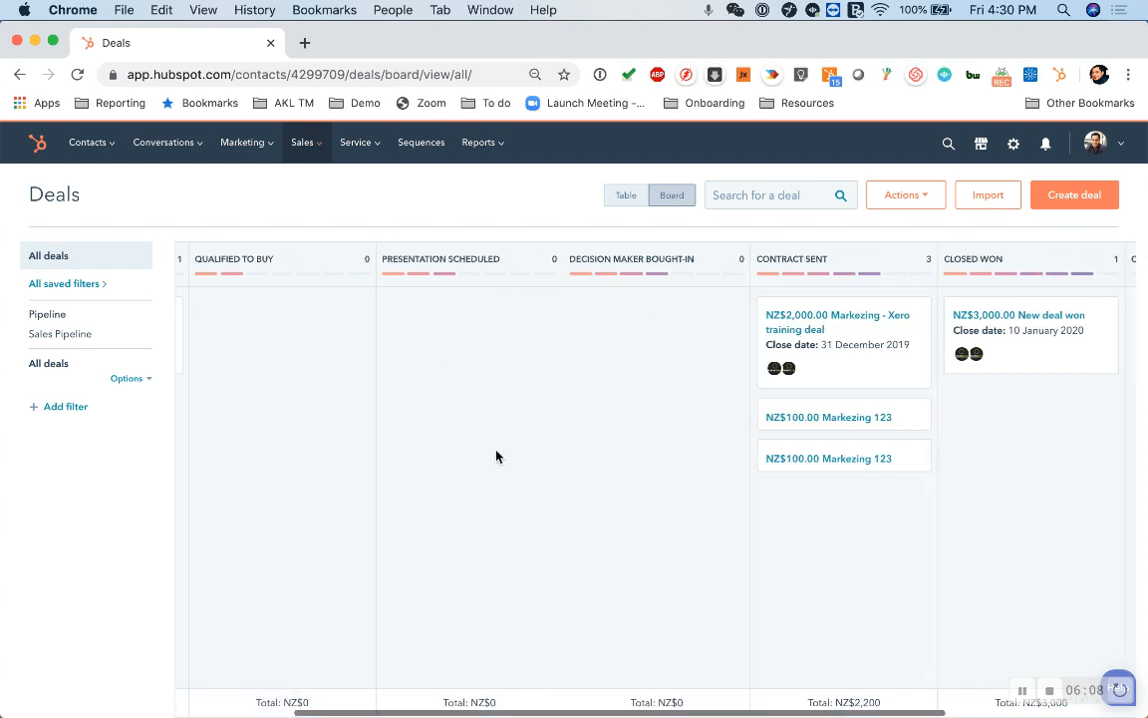
scroll(496, 456, "right", 4)
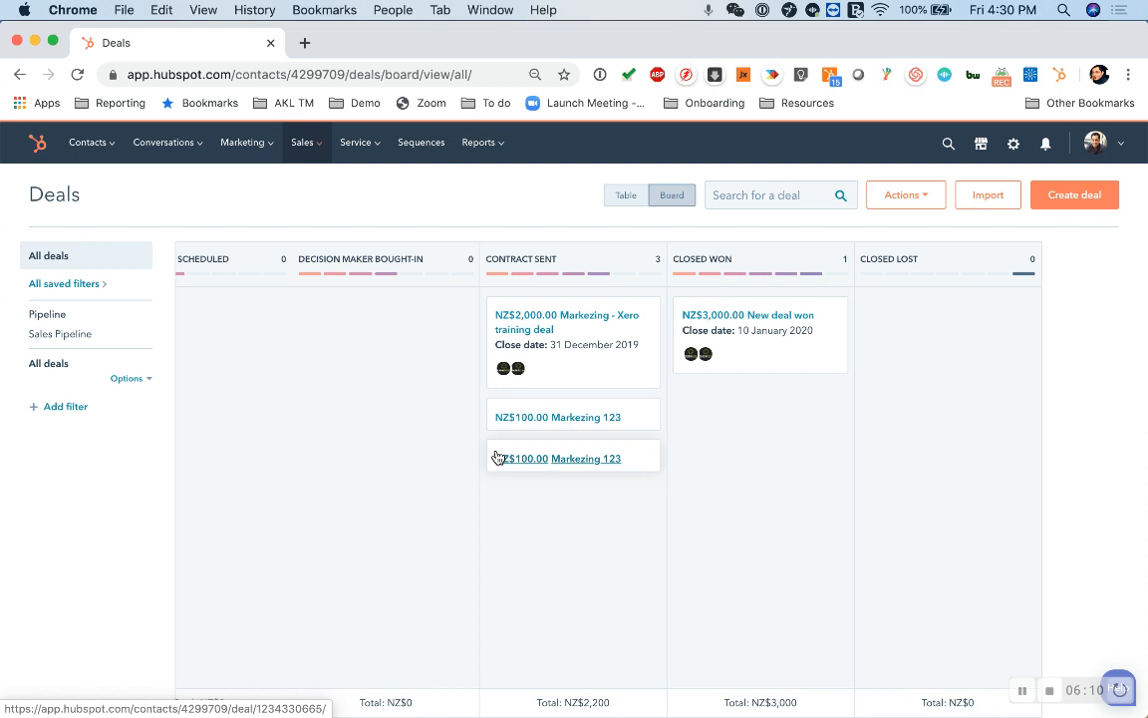